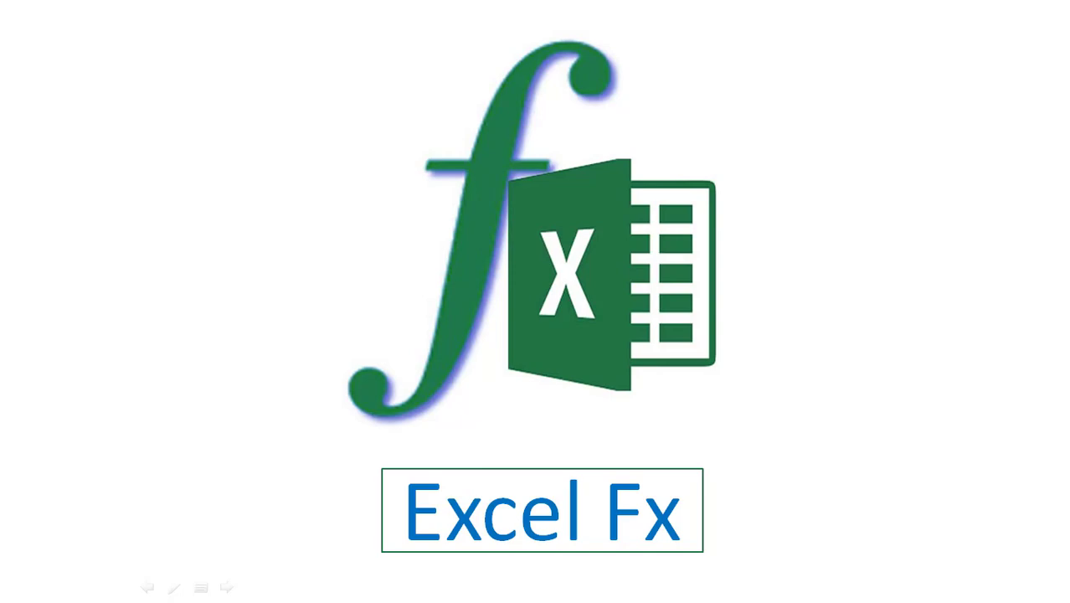
Advance past the INDIRECT Function slide to the What You'll Learn slide listing A1 and R1C1 topics
key(Right)
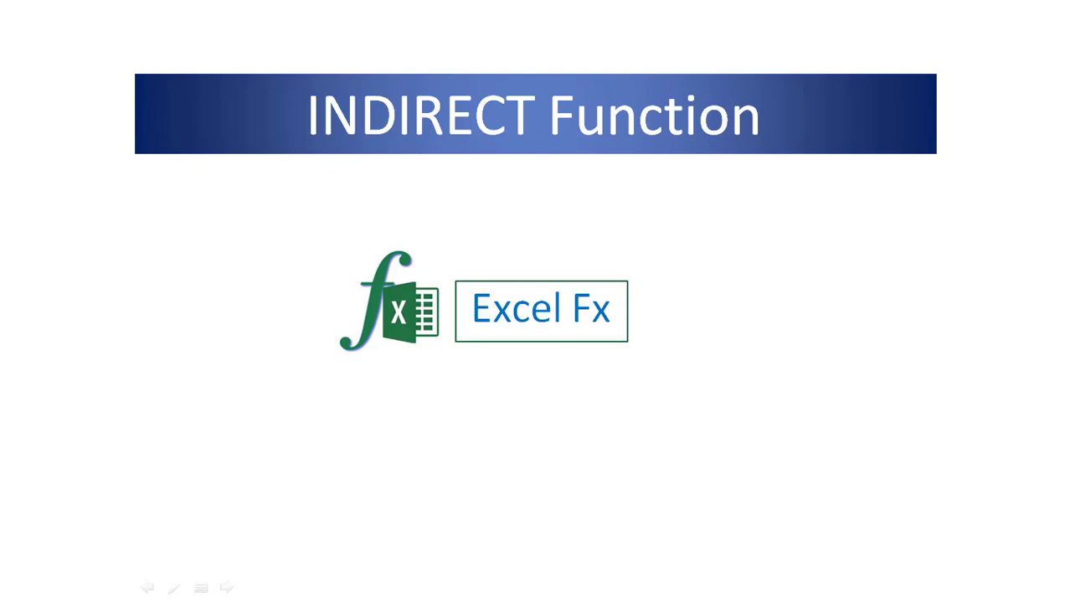
key(Right)
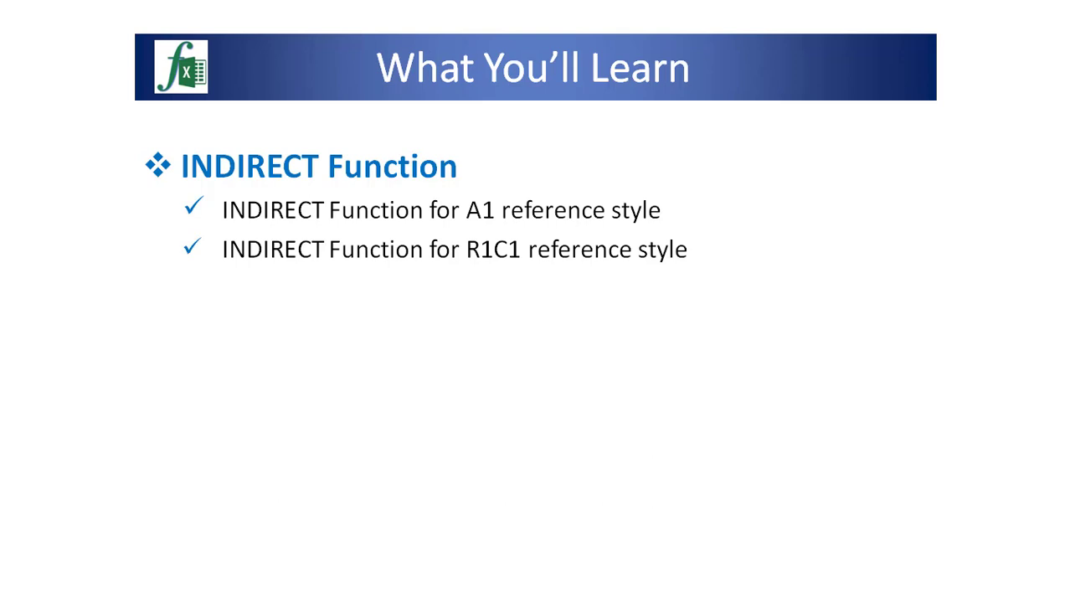
Advance to the 'INDIRECT Function for A1 reference style' section slide
key(Right)
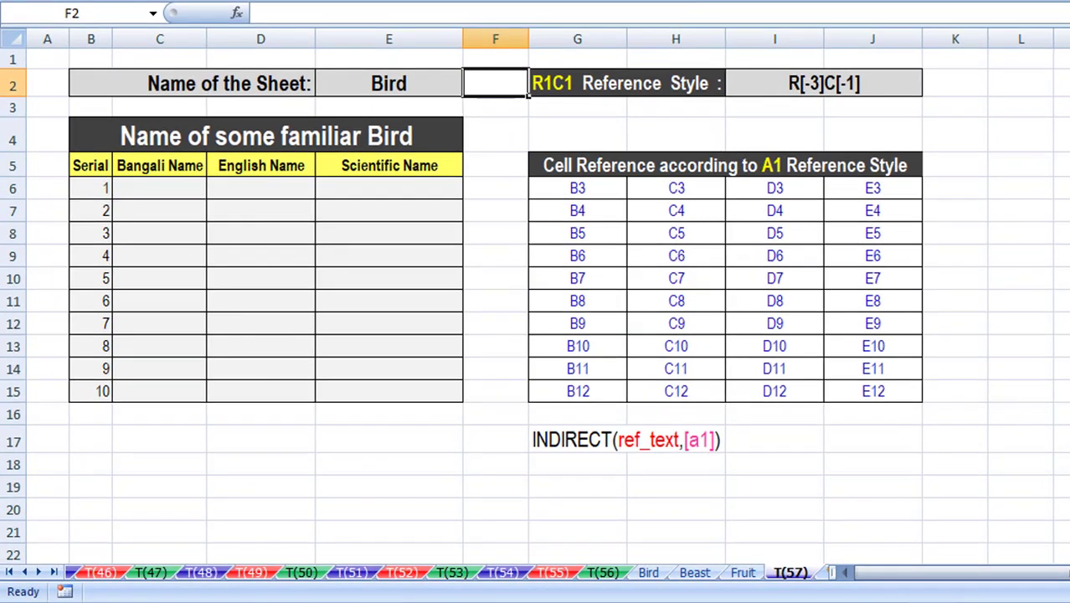
click(651, 574)
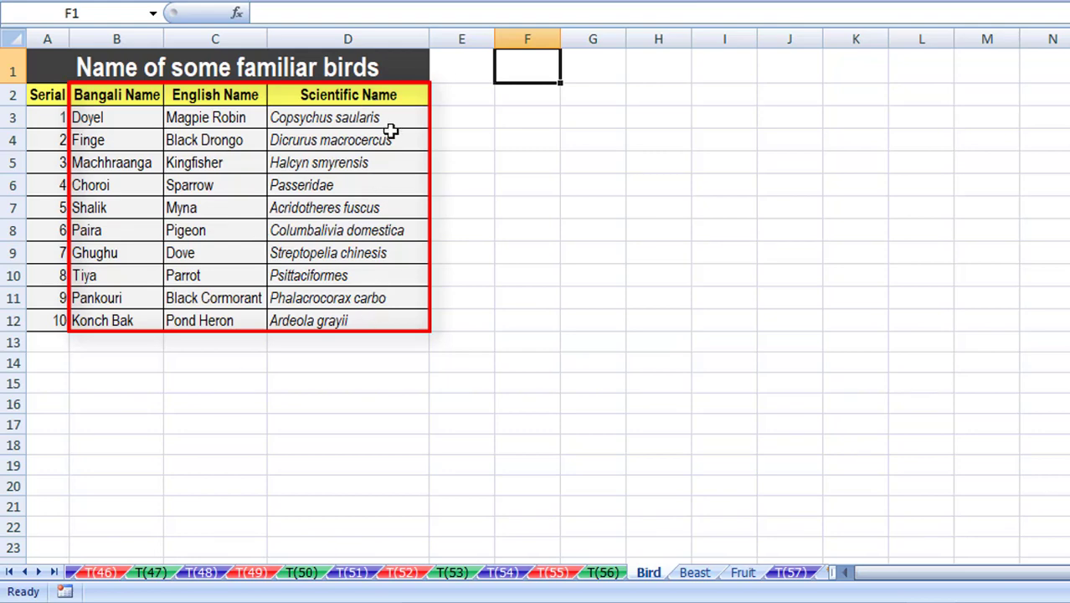
click(695, 574)
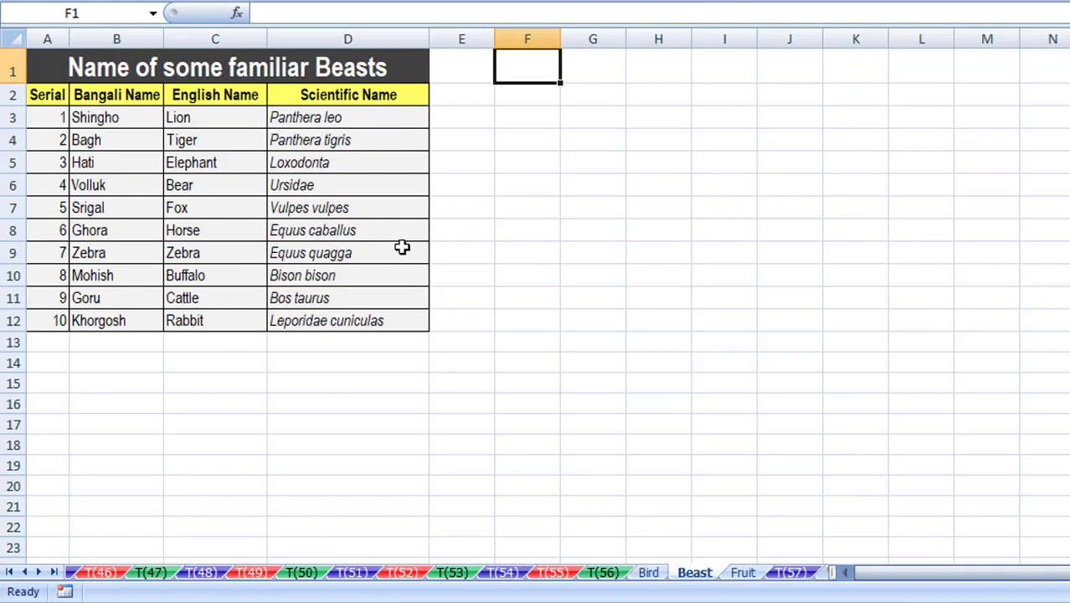
click(742, 574)
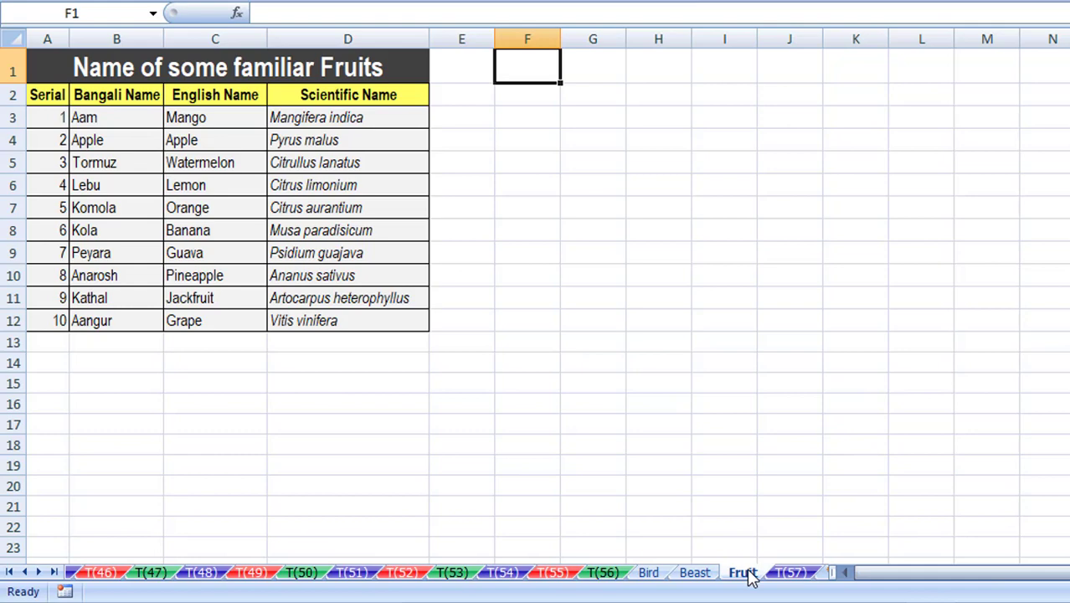
click(791, 574)
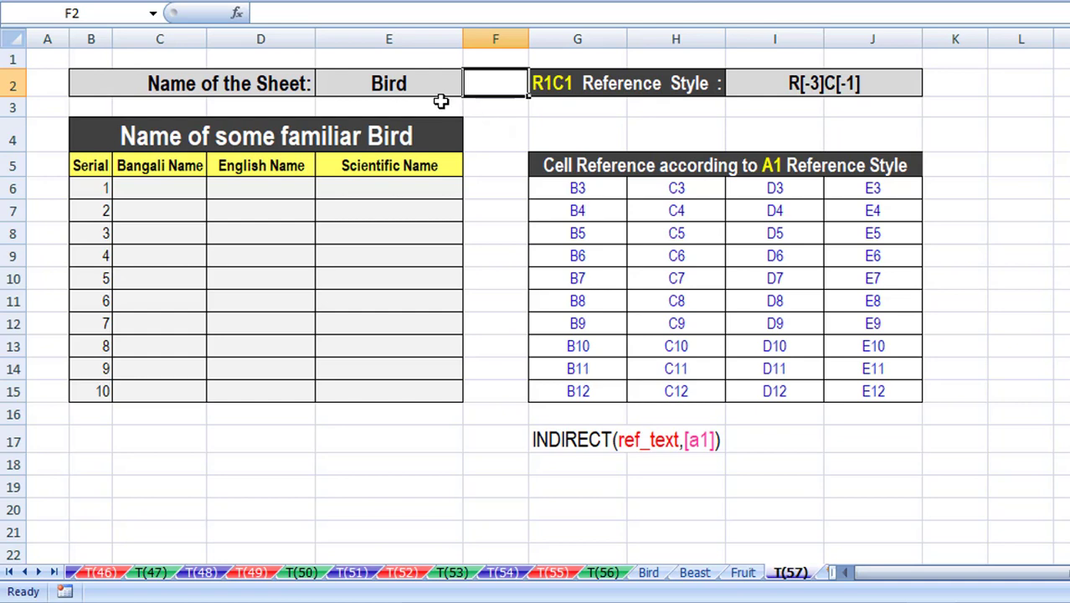
click(442, 87)
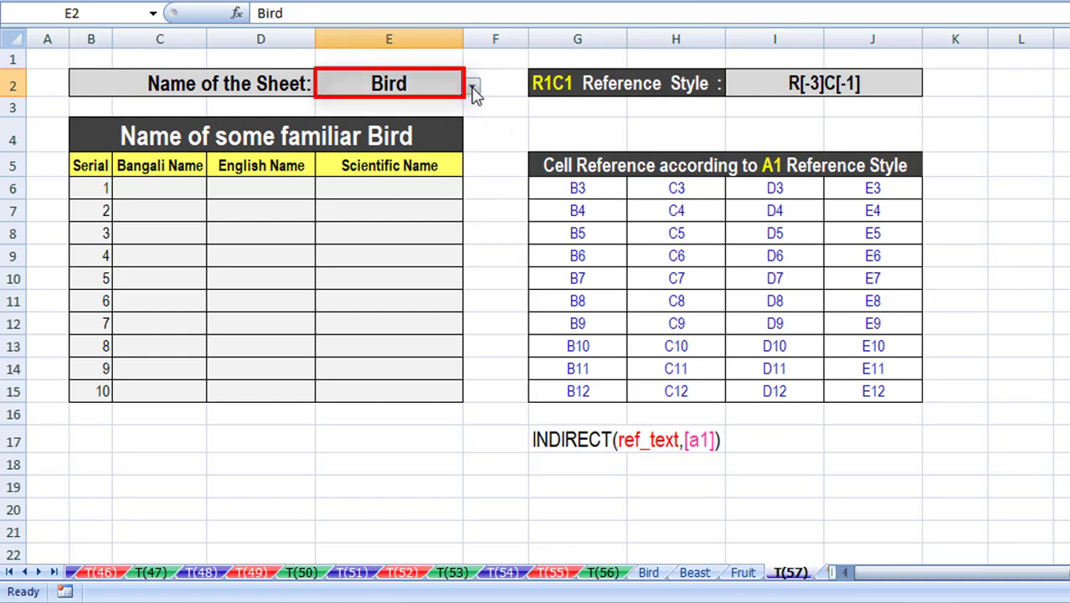
click(473, 88)
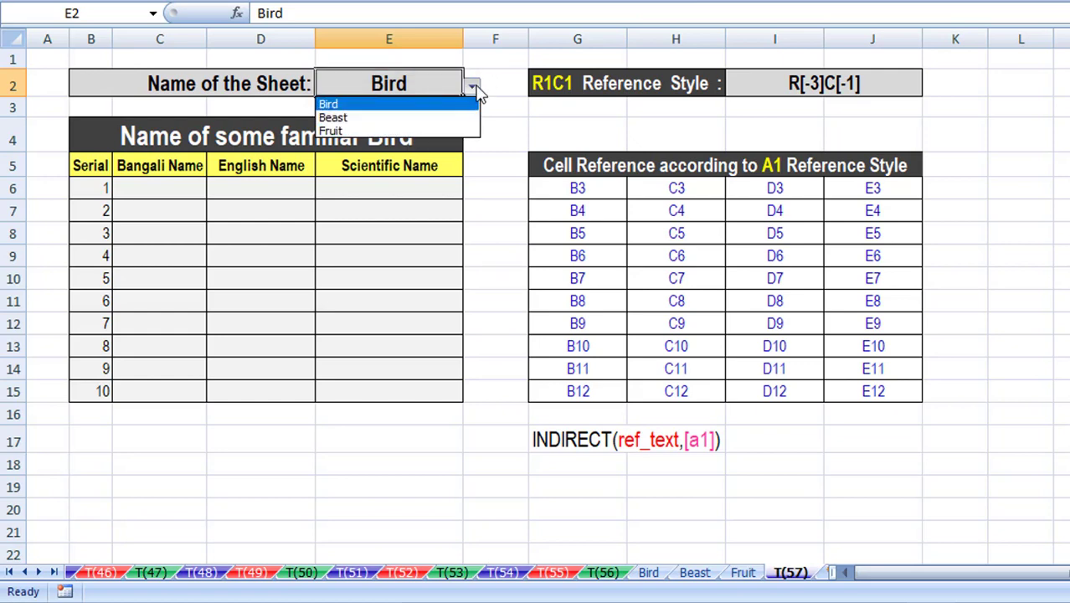
click(475, 90)
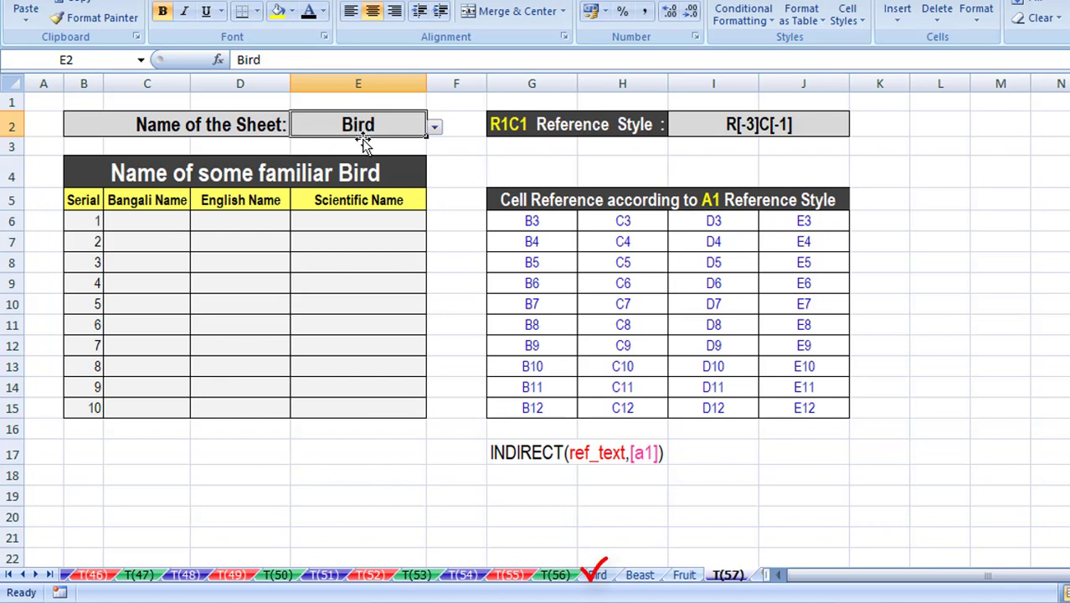
Enter =Bird!B3 in C6 and fill it through C6:E15 to list the bird names
click(162, 220)
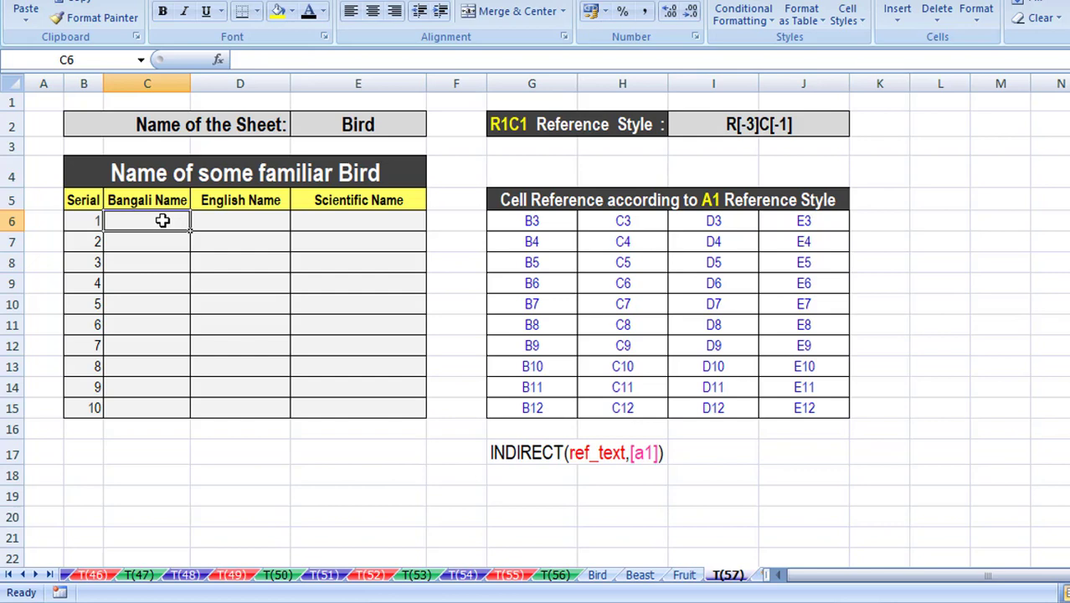
text(=)
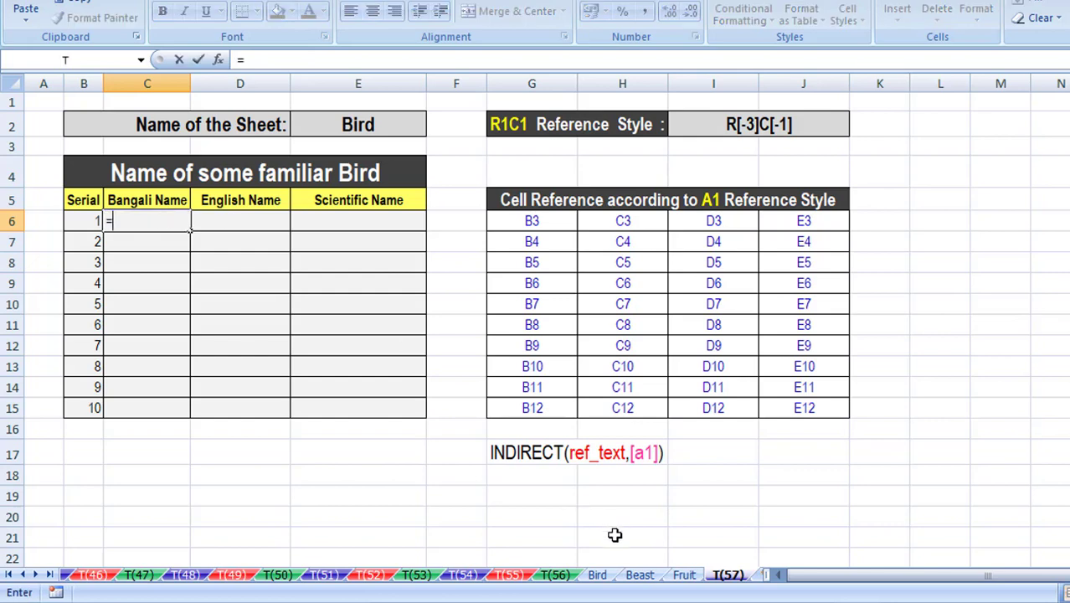
click(601, 577)
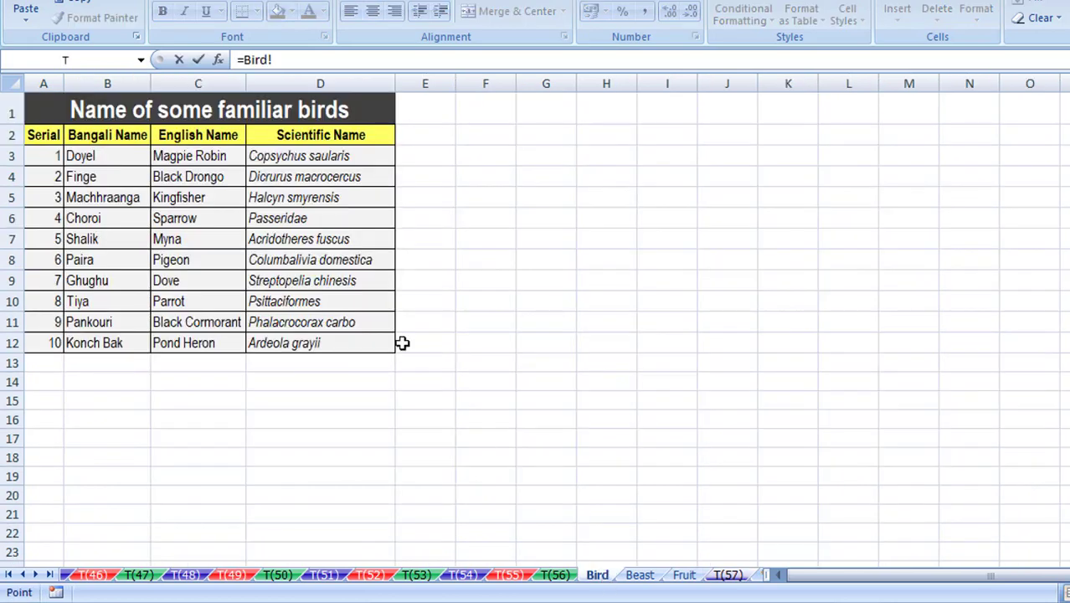
click(102, 157)
key(Return)
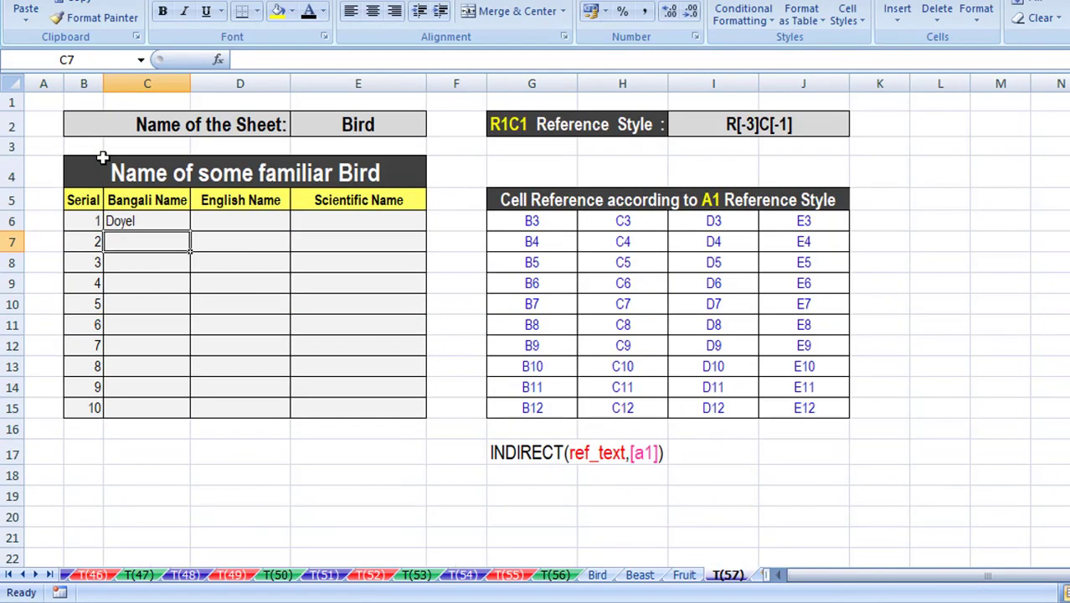
click(141, 221)
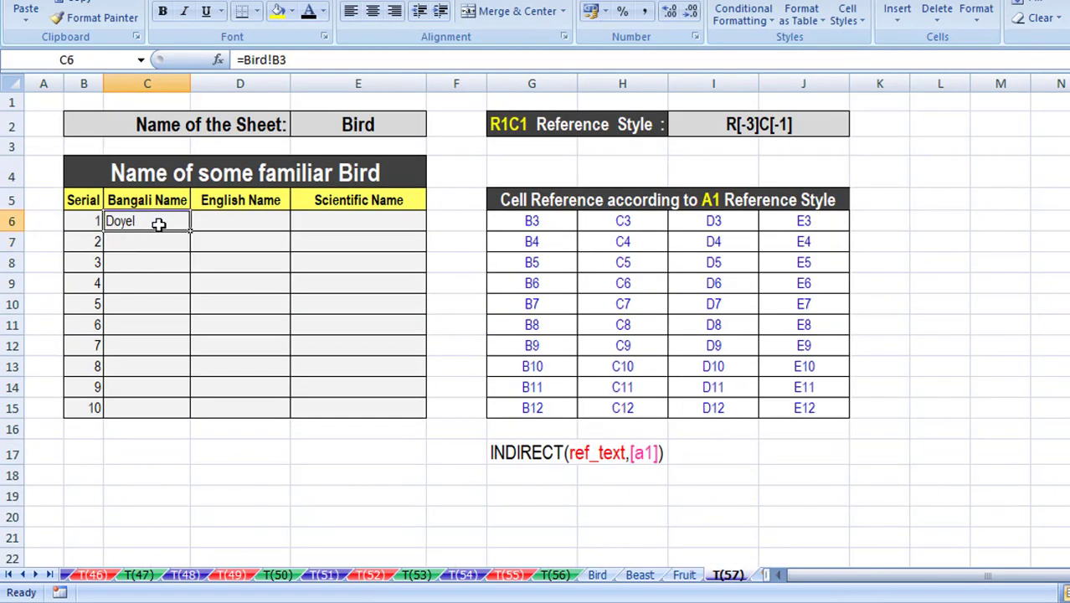
drag(190, 230, 410, 425)
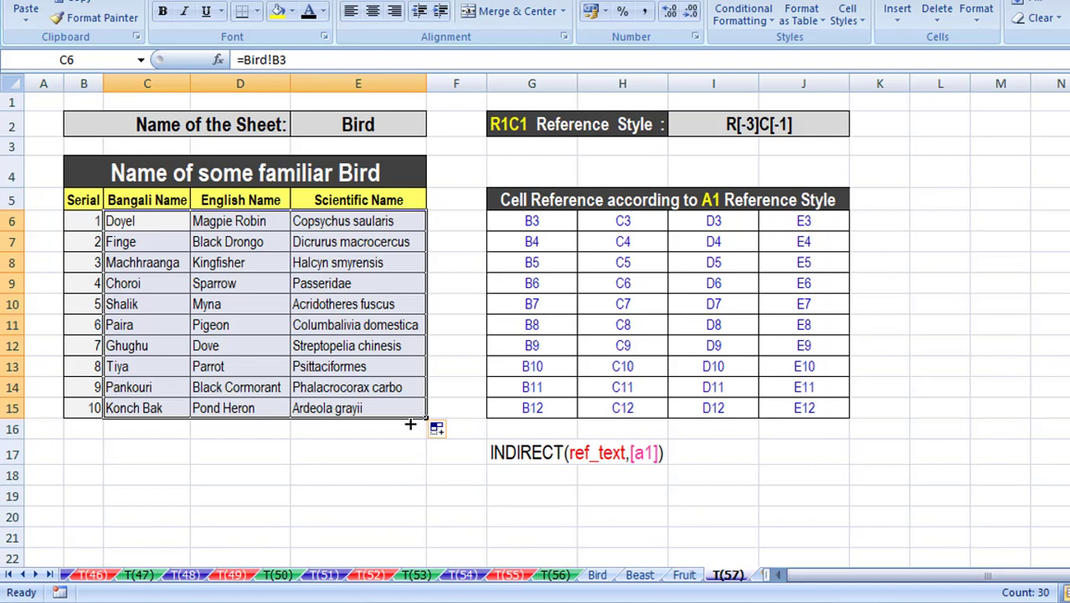
Copy the Bird!B3 reference text from C6's formula without changing it
click(149, 220)
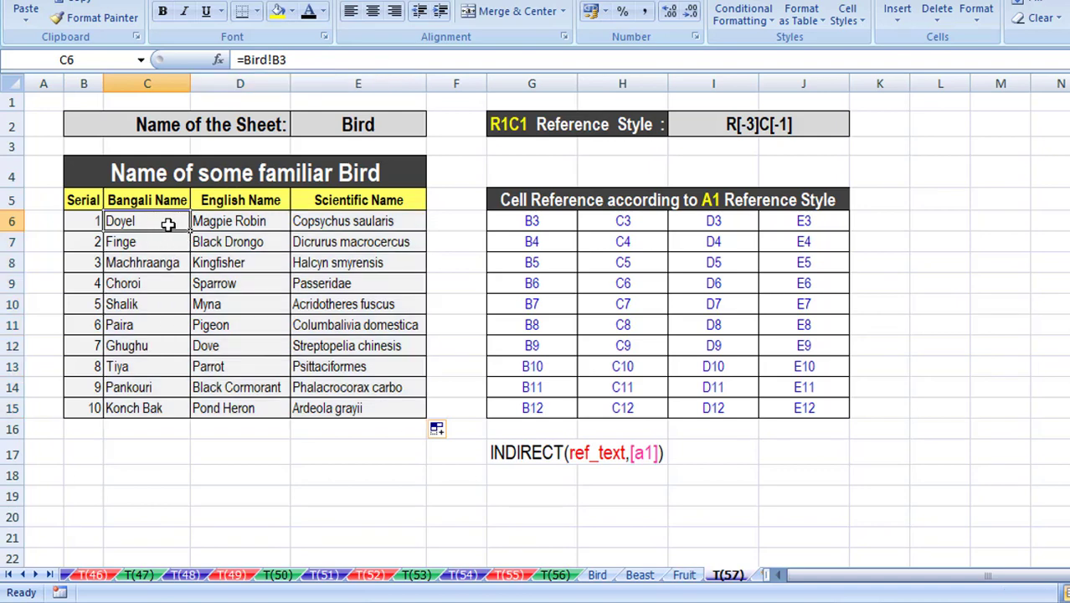
double_click(167, 221)
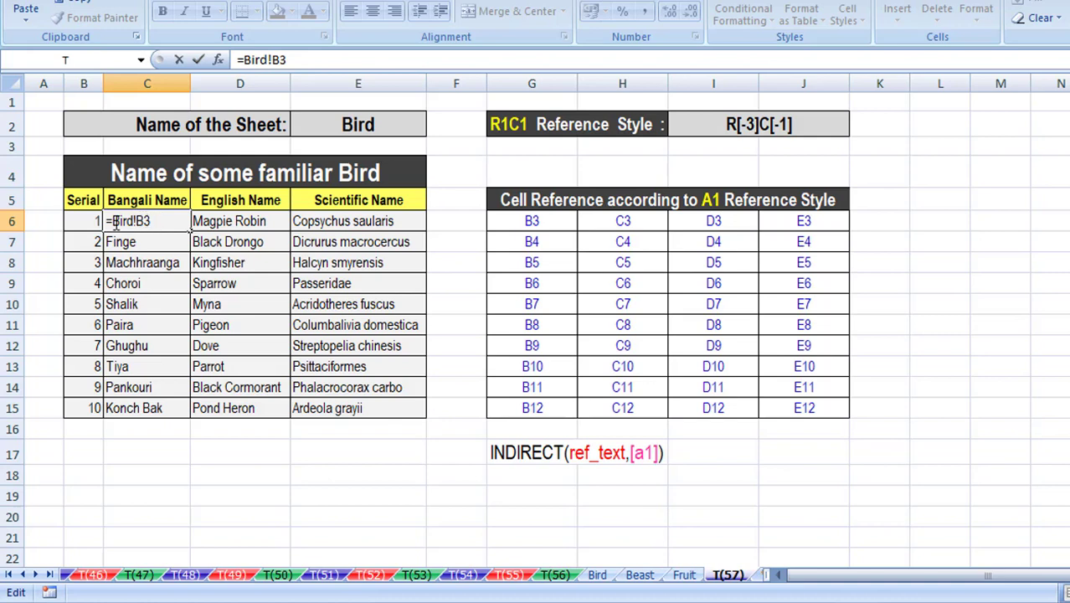
drag(113, 220, 178, 218)
key(ctrl+c)
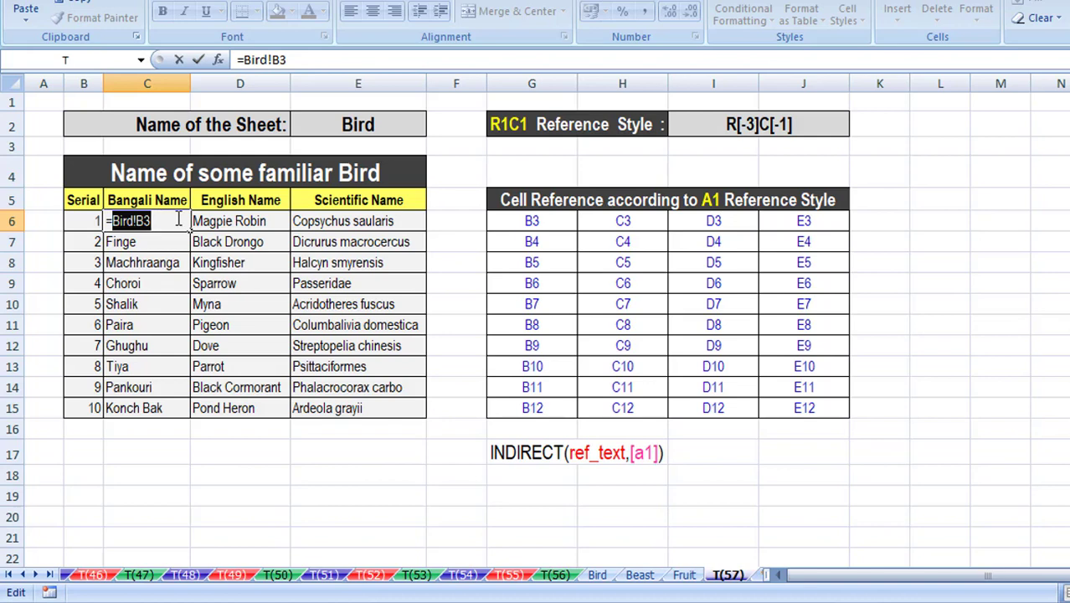
key(ctrl+Return)
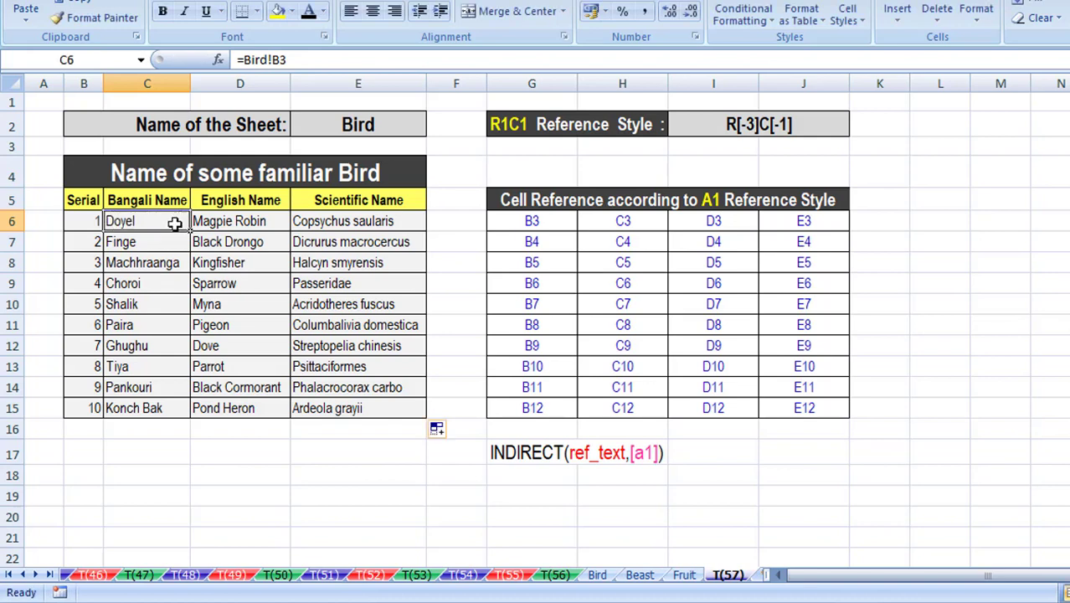
Paste the text Bird!B3 into C17, then select the Bird table cells C6:E15
click(147, 448)
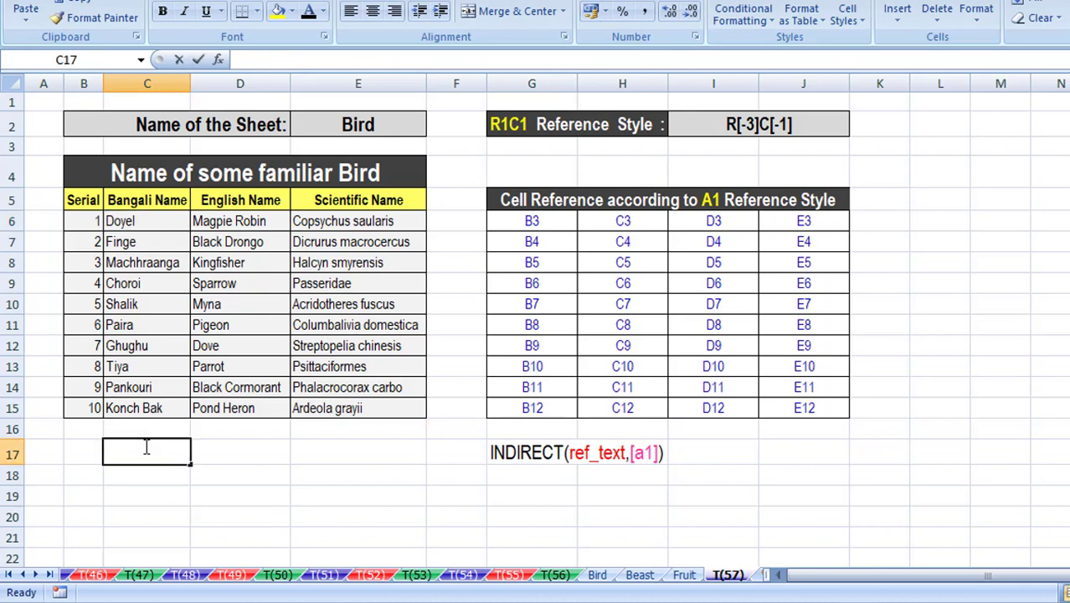
key(F2)
key(ctrl+v)
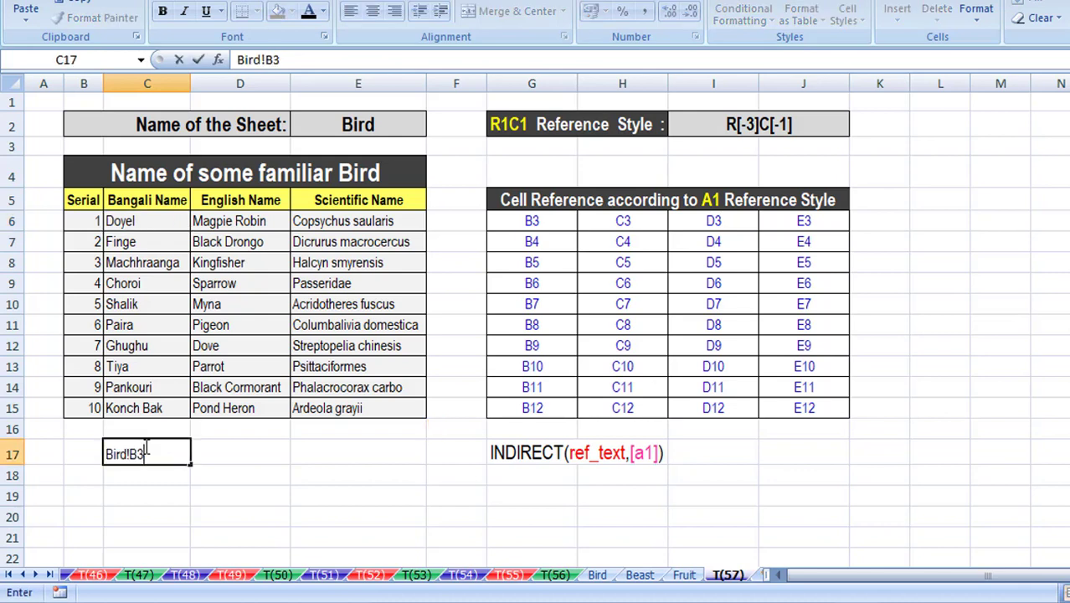
key(Return)
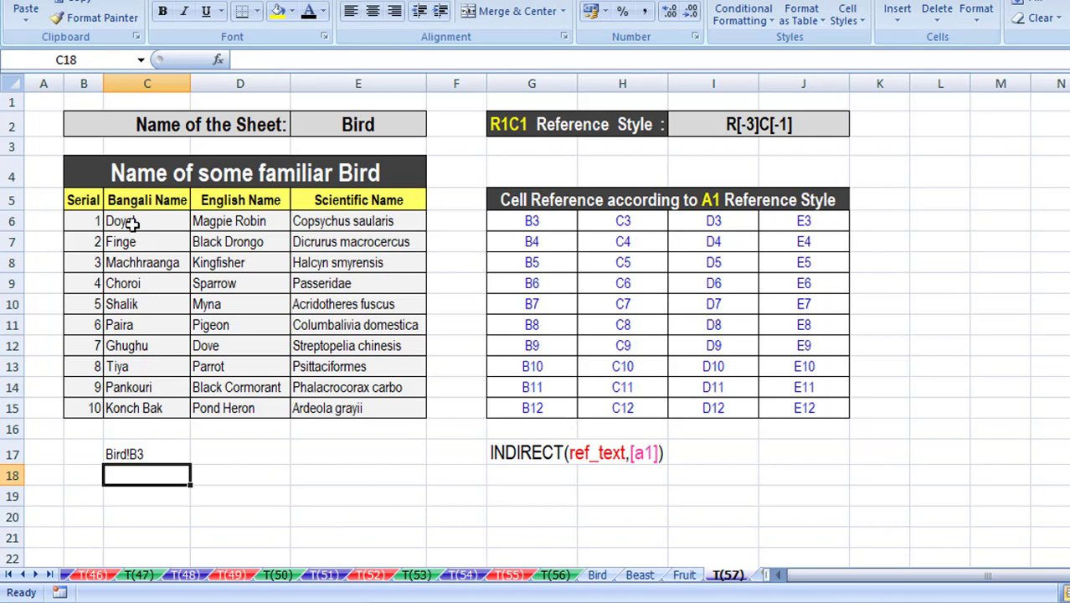
drag(131, 223, 329, 404)
Clear C6:E15, then begin =INDIRECT(E2 in C6 using the sheet-name cell
key(Delete)
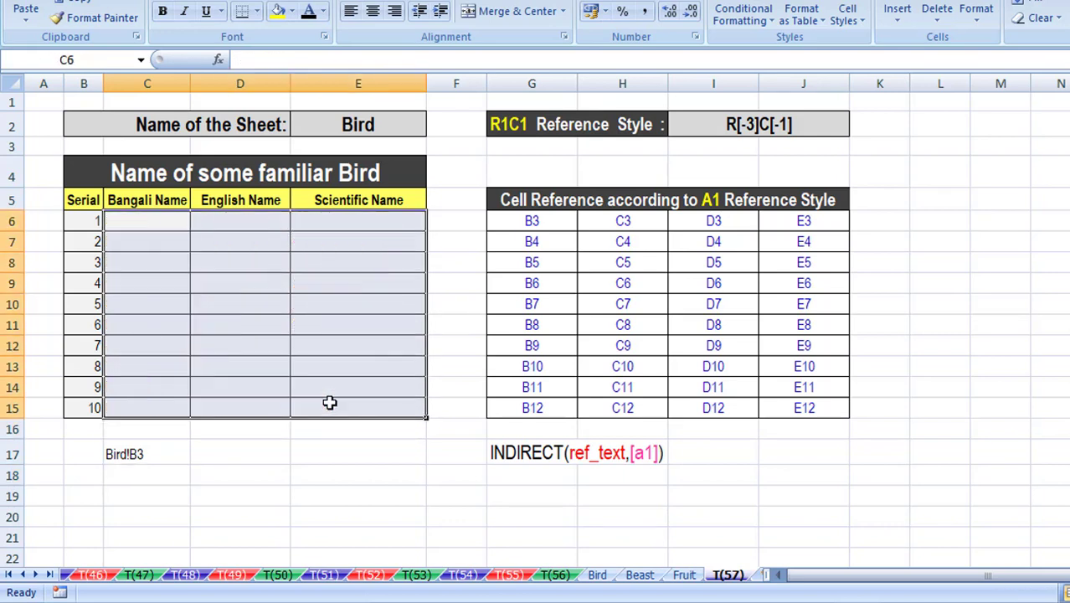
click(148, 221)
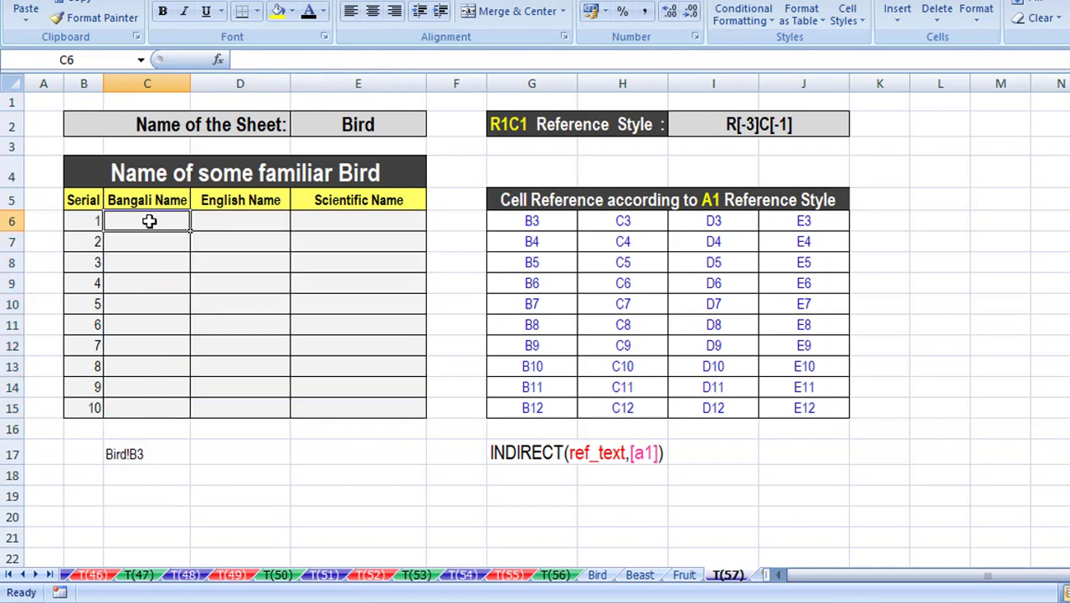
text(=)
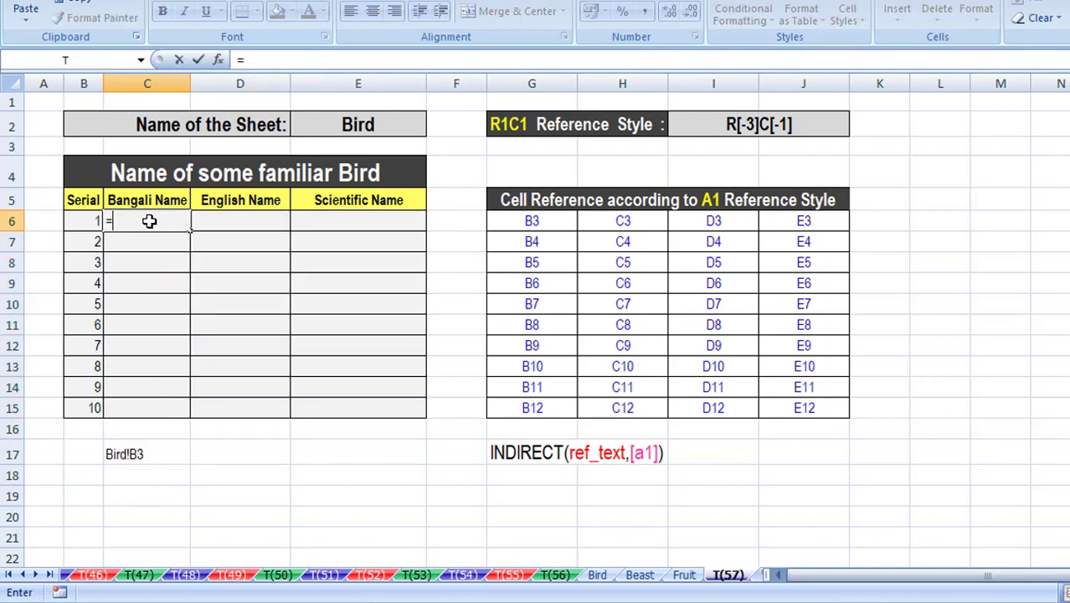
text(indir)
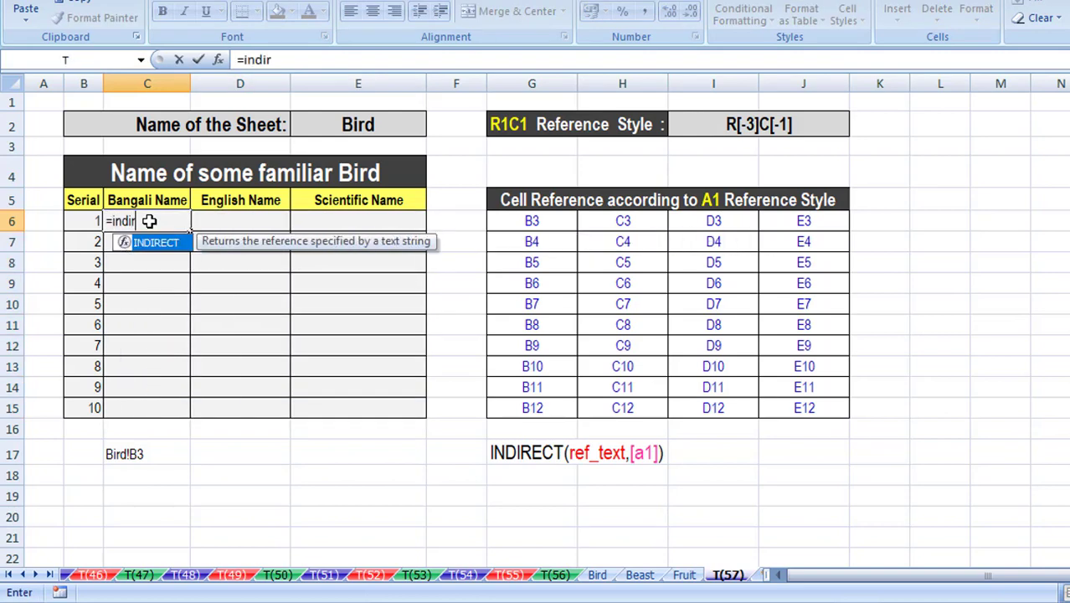
key(Tab)
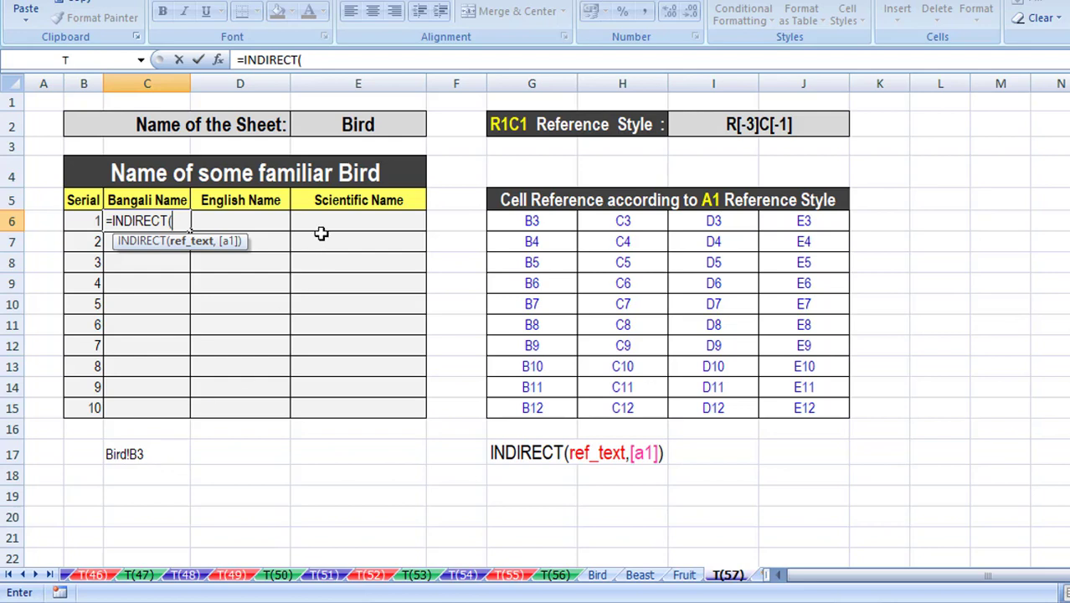
click(358, 123)
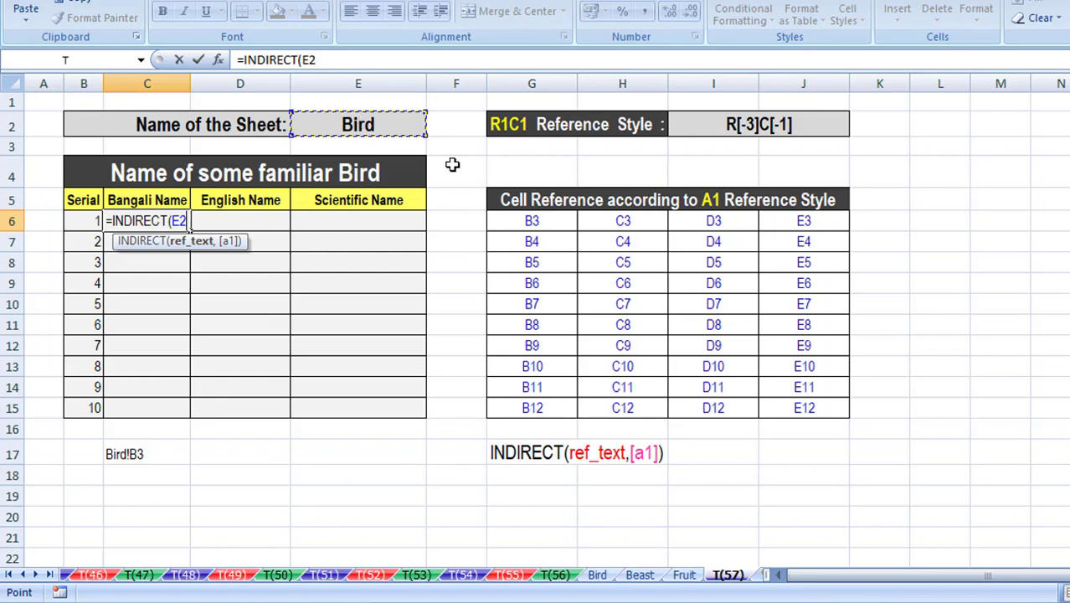
Make E2 absolute and append &"!"& so C6 reads =INDIRECT($E$2&"!"&
key(F4)
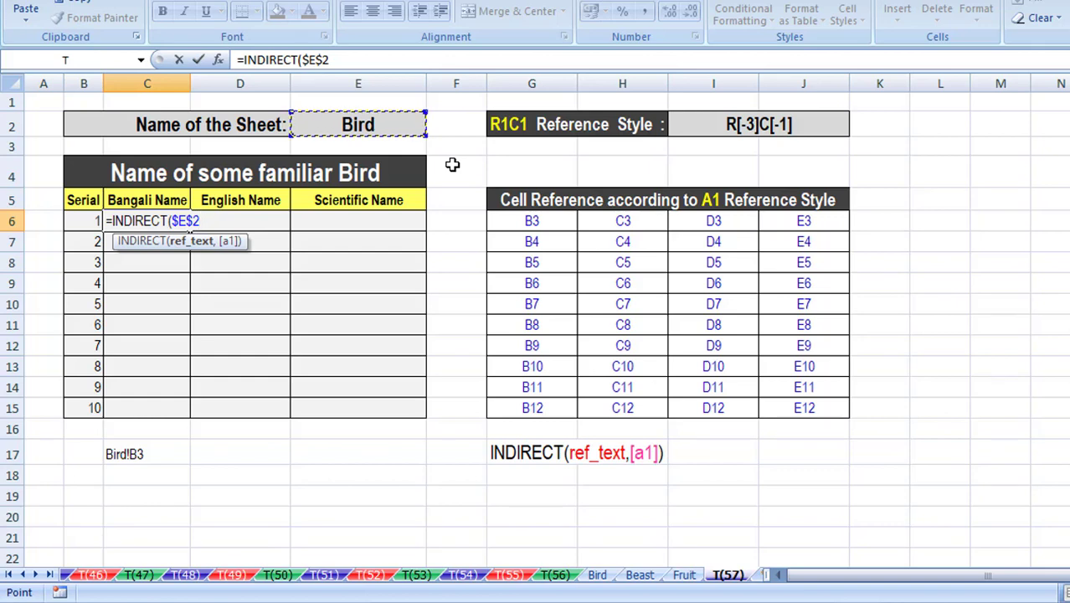
text(&)
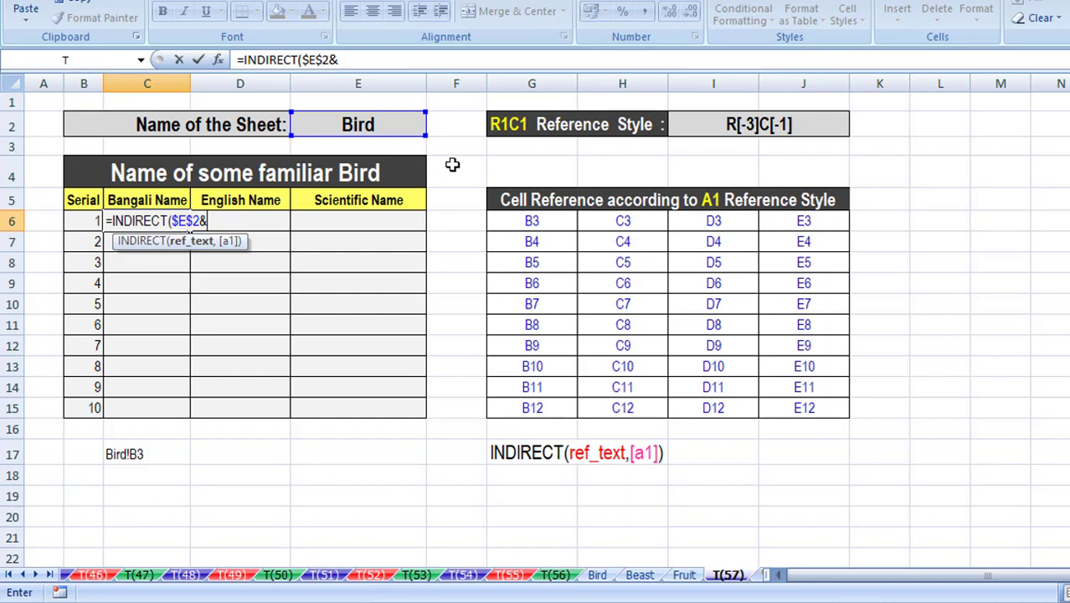
text("!")
text(&)
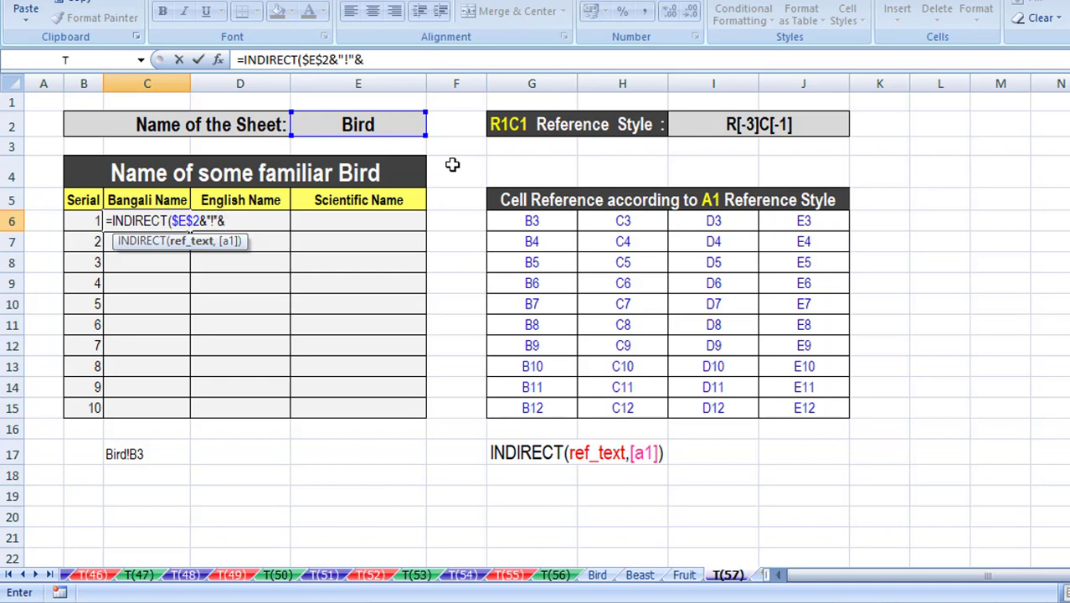
Finish C6 as =INDIRECT($E$2&"!"&G6), which returns Doyel
click(546, 221)
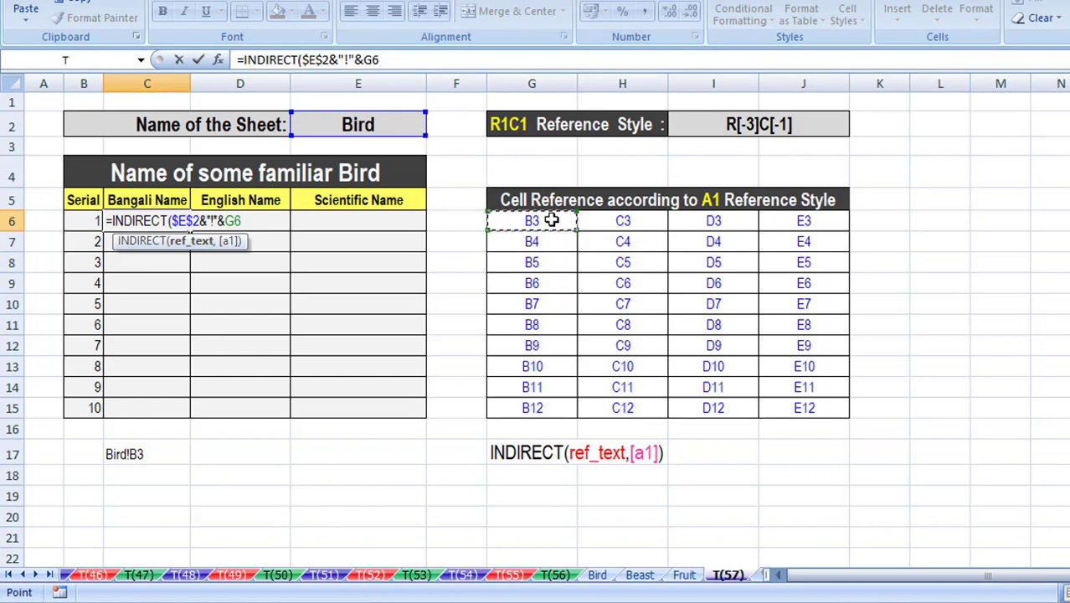
key(F2)
text())
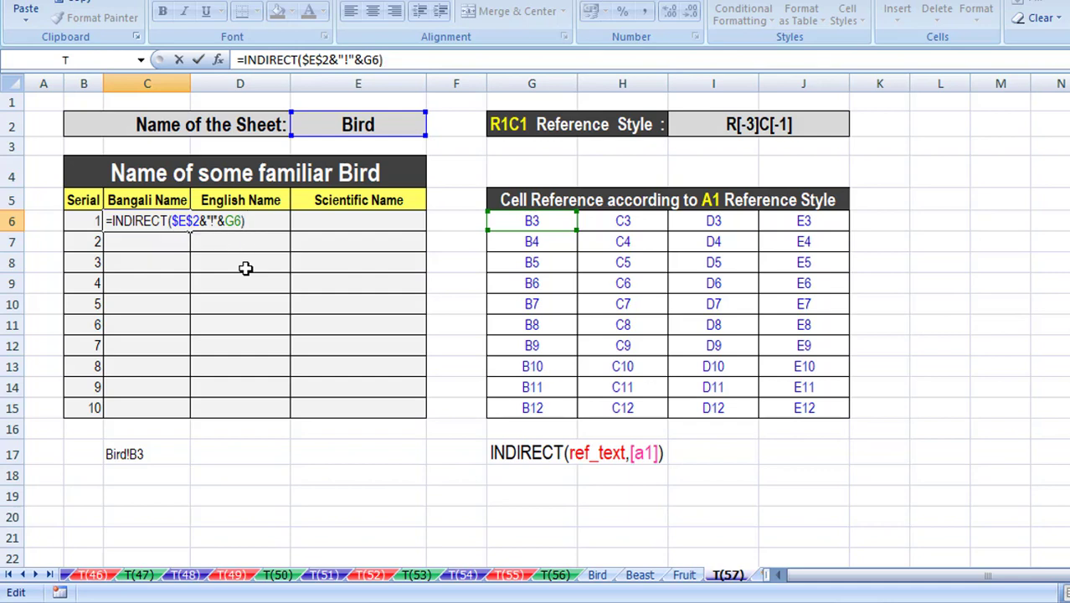
key(Return)
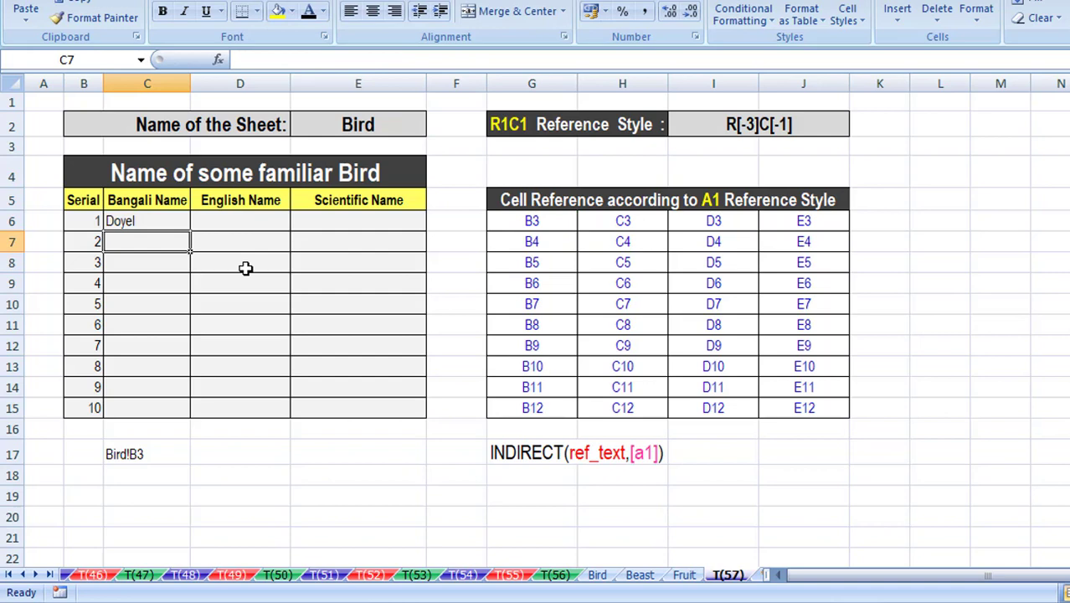
click(164, 219)
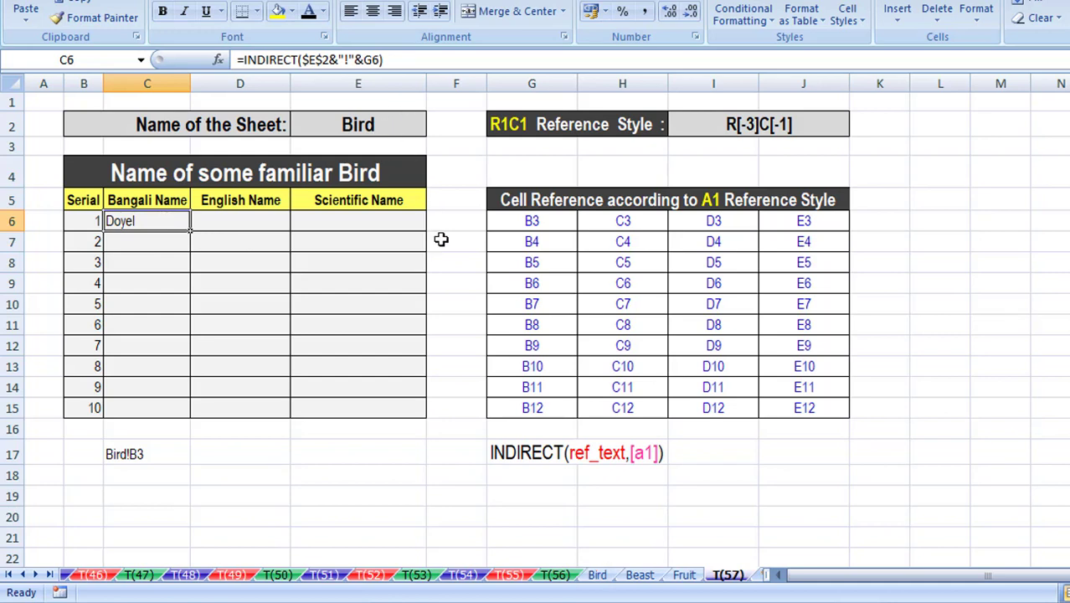
click(600, 576)
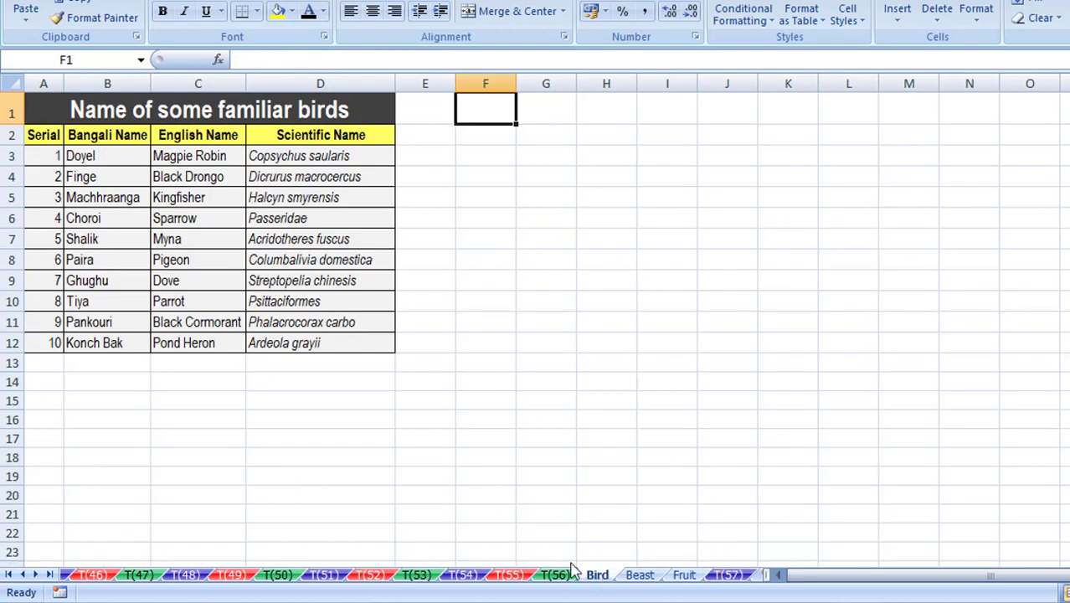
click(109, 156)
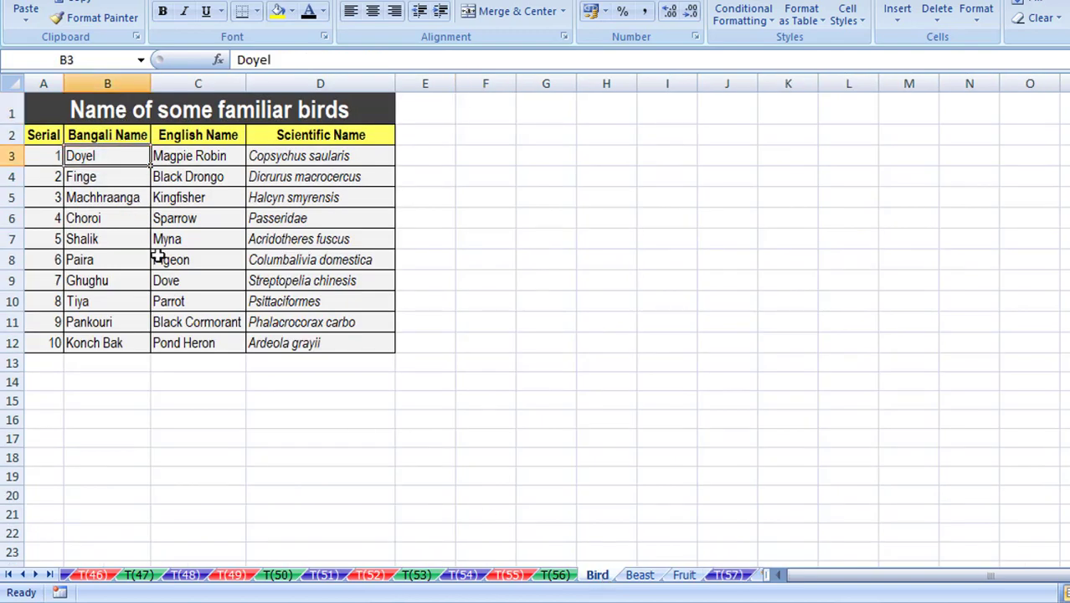
click(728, 575)
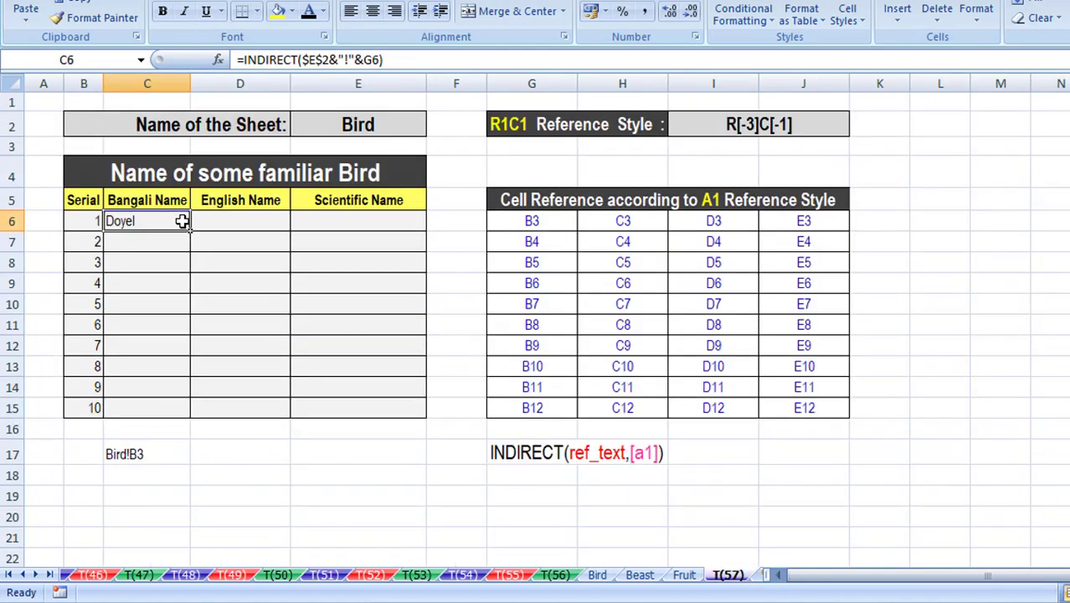
Set the E2 sheet name to Fruit from its dropdown list
click(400, 124)
click(435, 127)
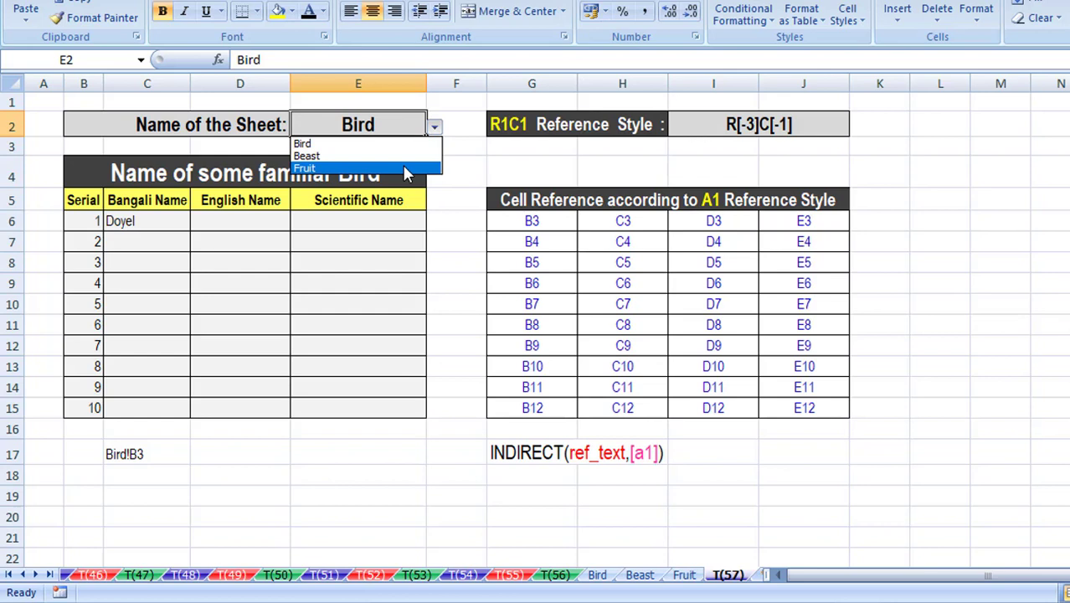
click(405, 171)
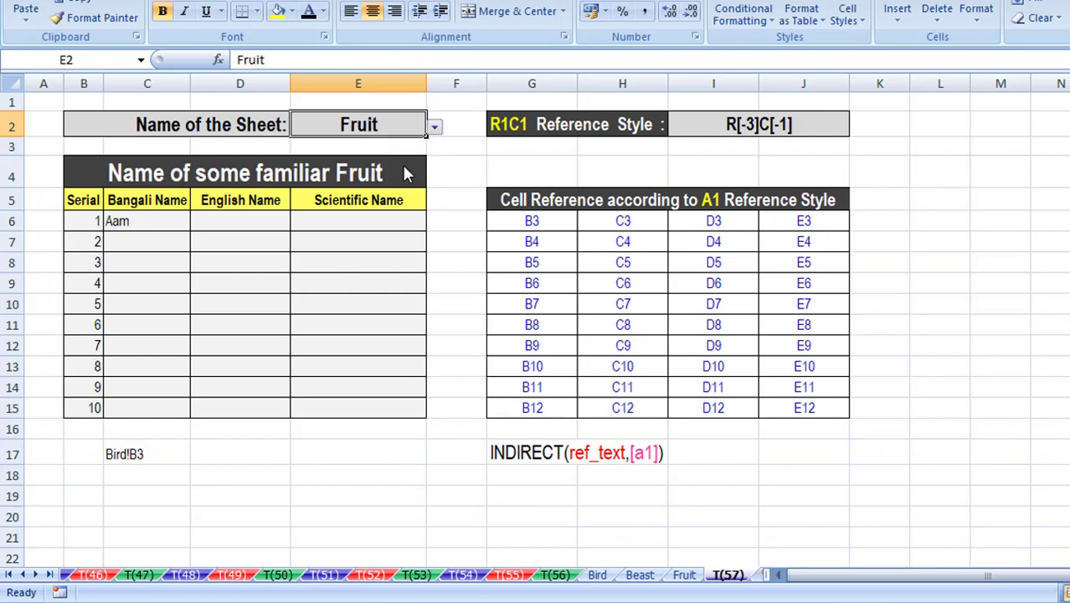
Fill C6's INDIRECT formula through C6:E15 so ten fruits appear, starting with Aam
click(147, 222)
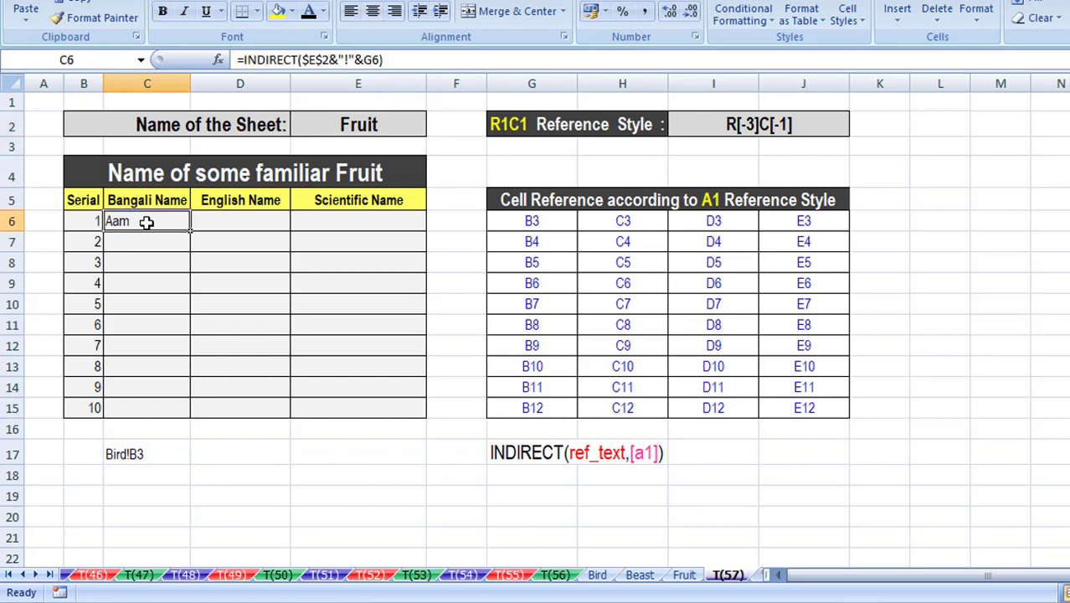
drag(192, 233, 417, 415)
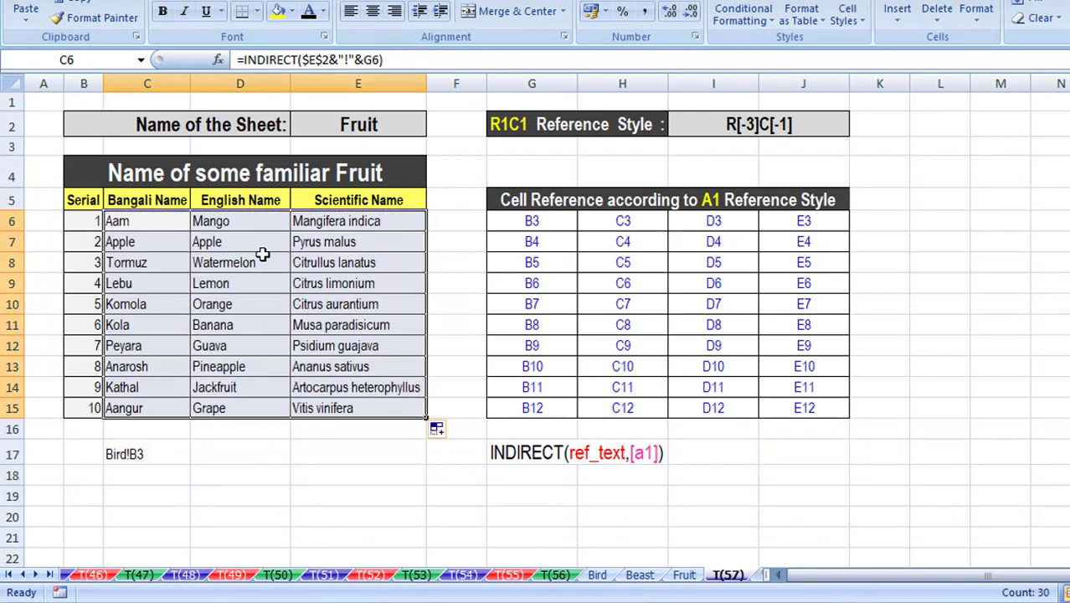
click(158, 220)
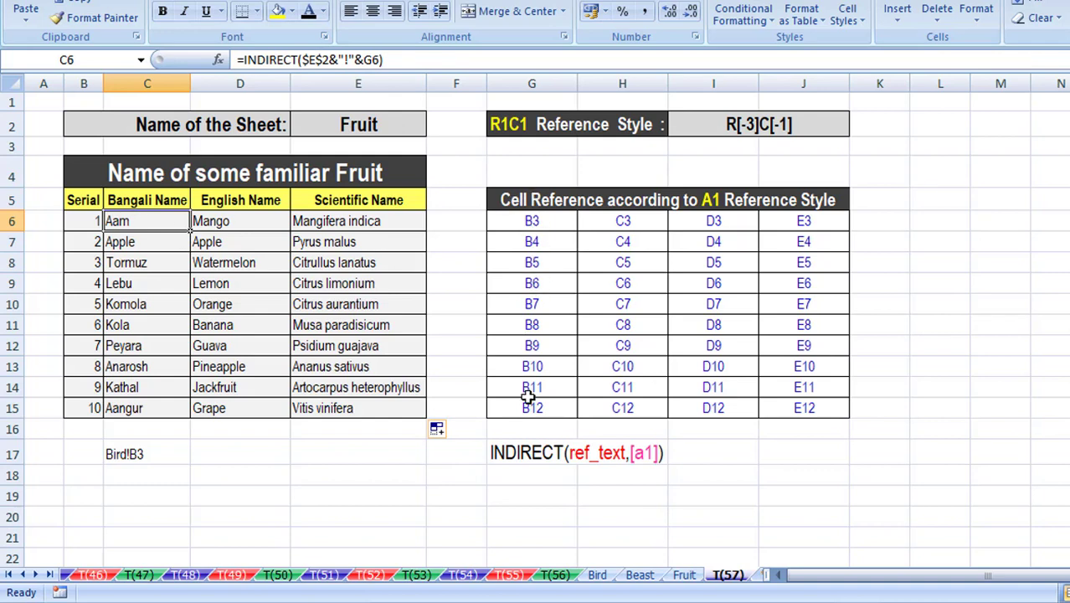
Choose Beast from the E2 dropdown list of sheet names
click(403, 125)
click(435, 129)
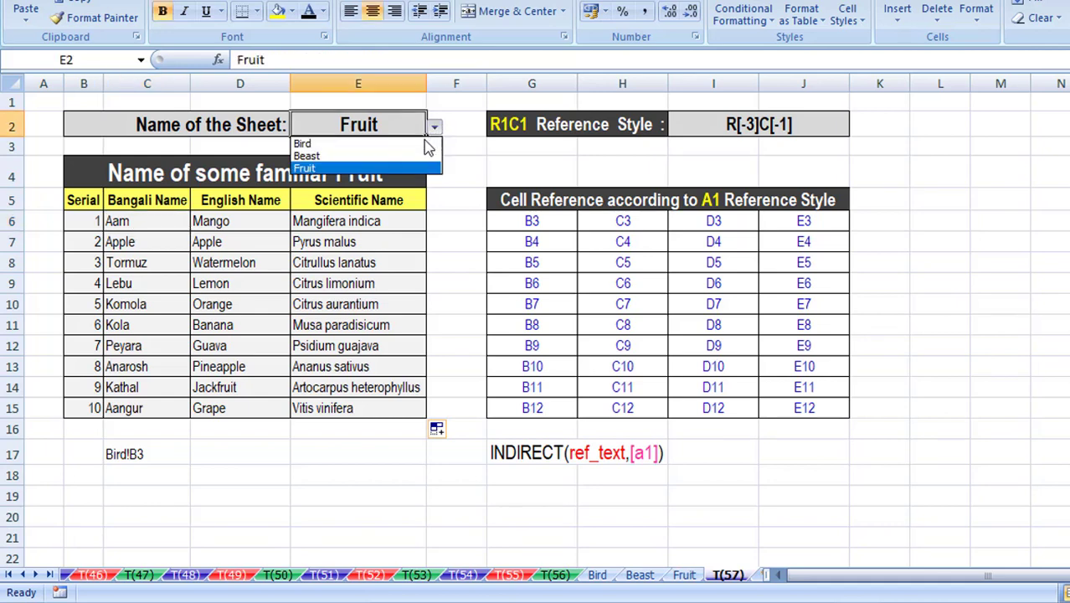
click(417, 157)
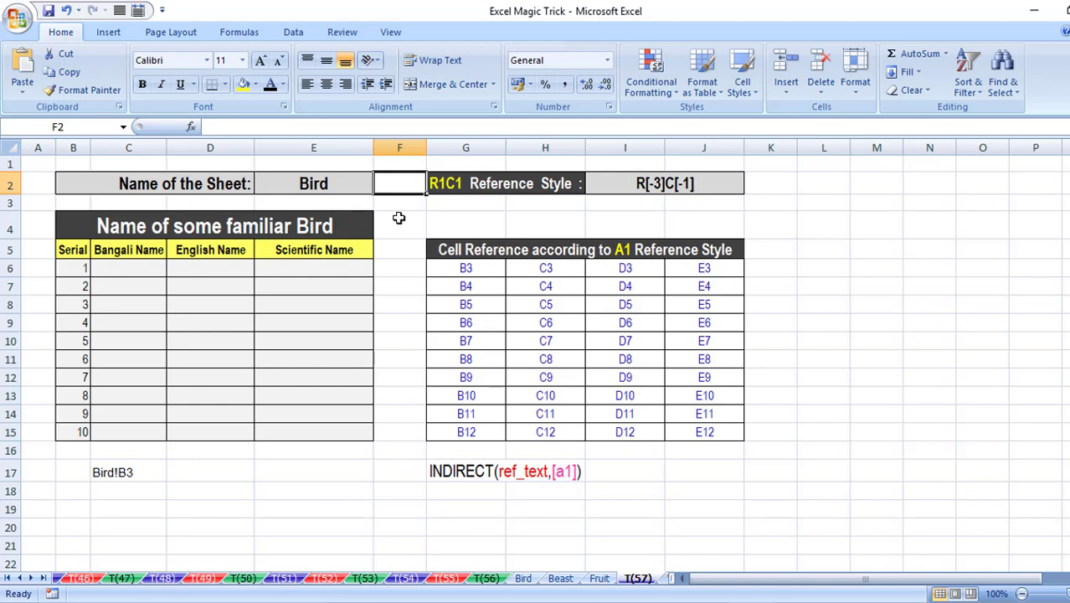
Enable R1C1 reference style in the Formulas section of Excel Options
click(18, 20)
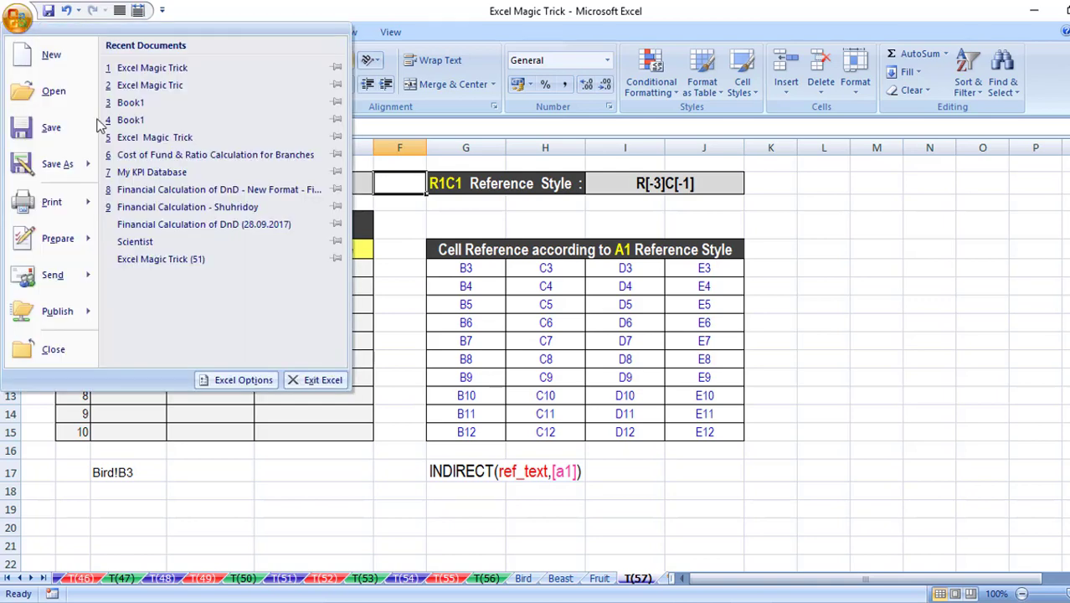
click(243, 381)
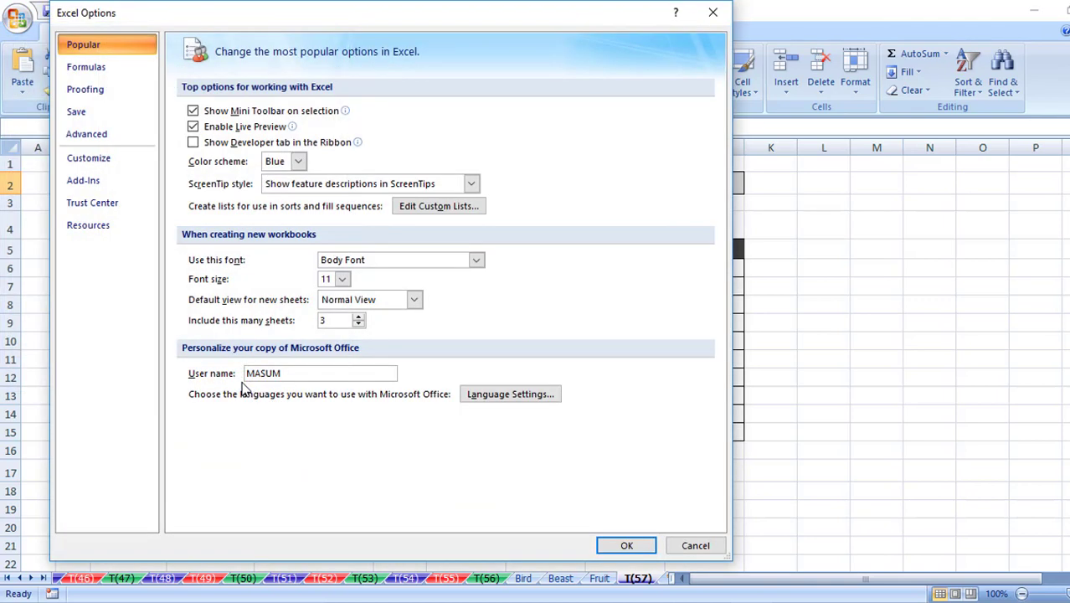
click(99, 70)
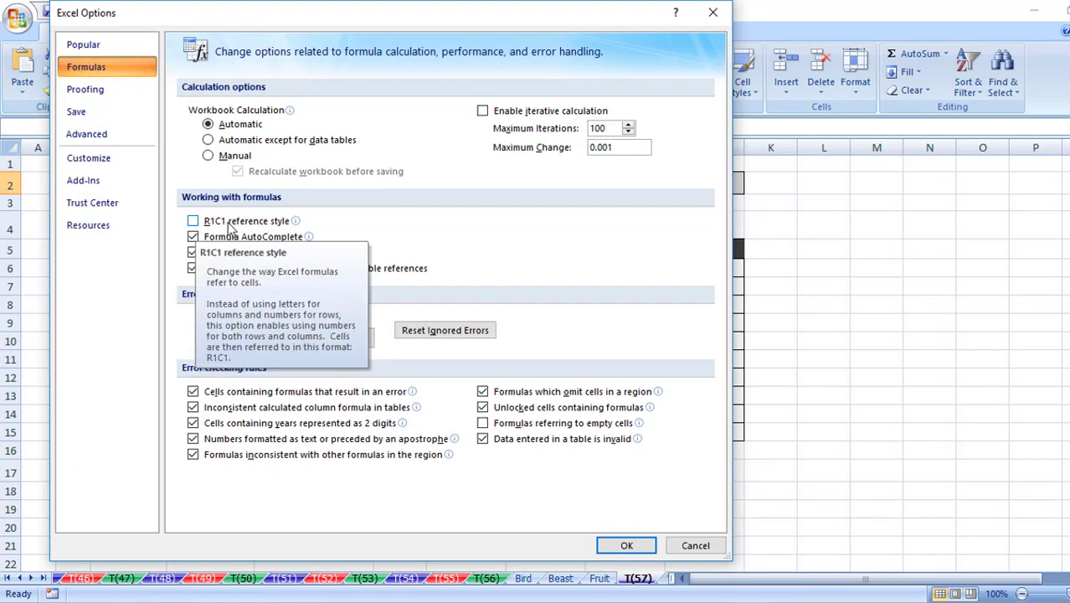
click(196, 222)
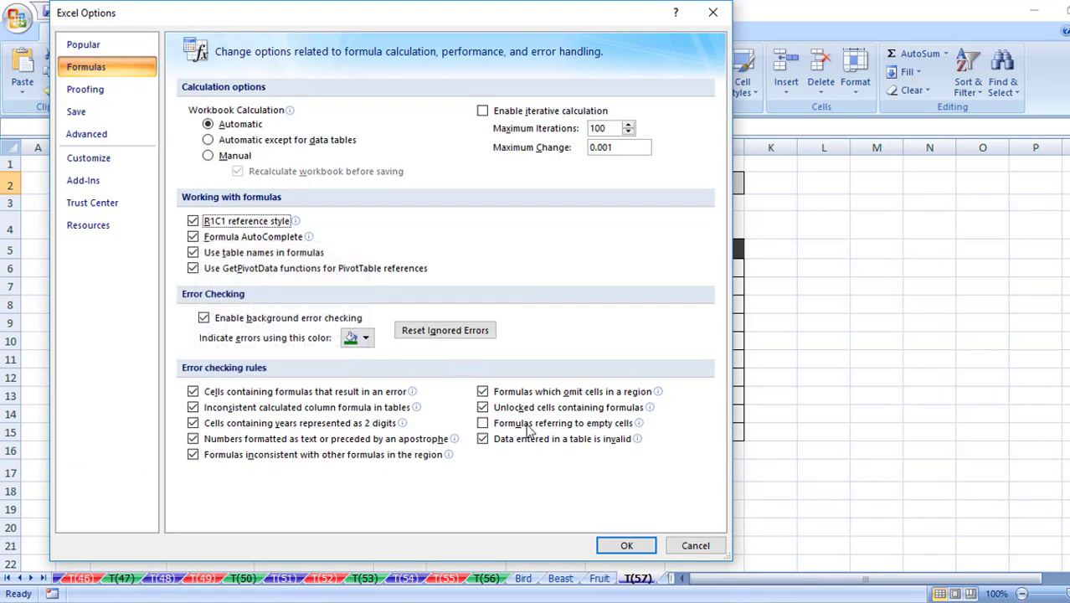
click(625, 544)
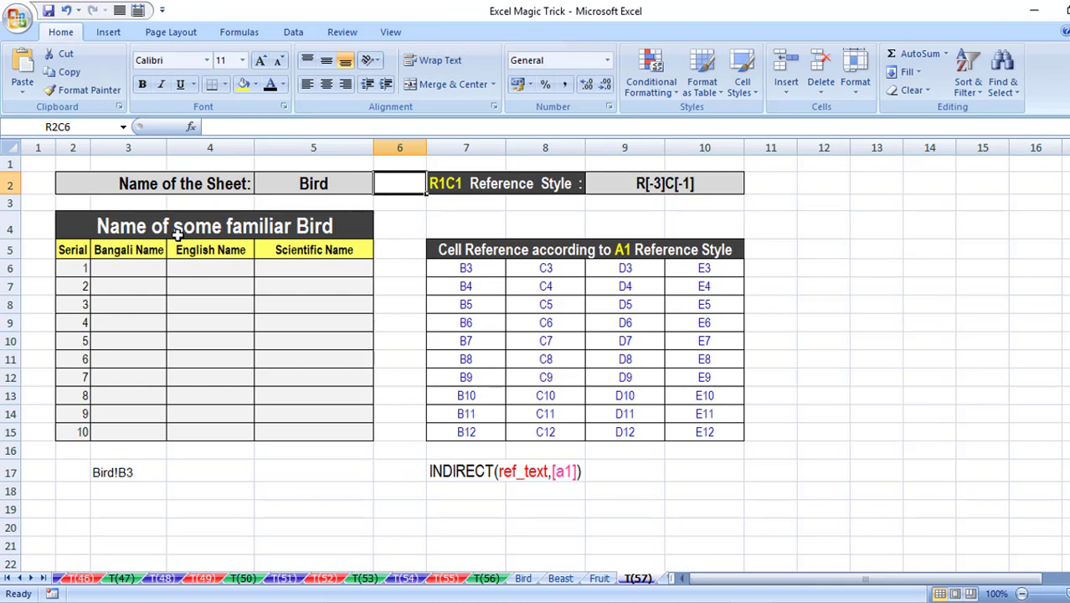
Link R6C3 to Doyel with =Bird!R[-3]C[-1], then view the Bird sheet's list
click(115, 267)
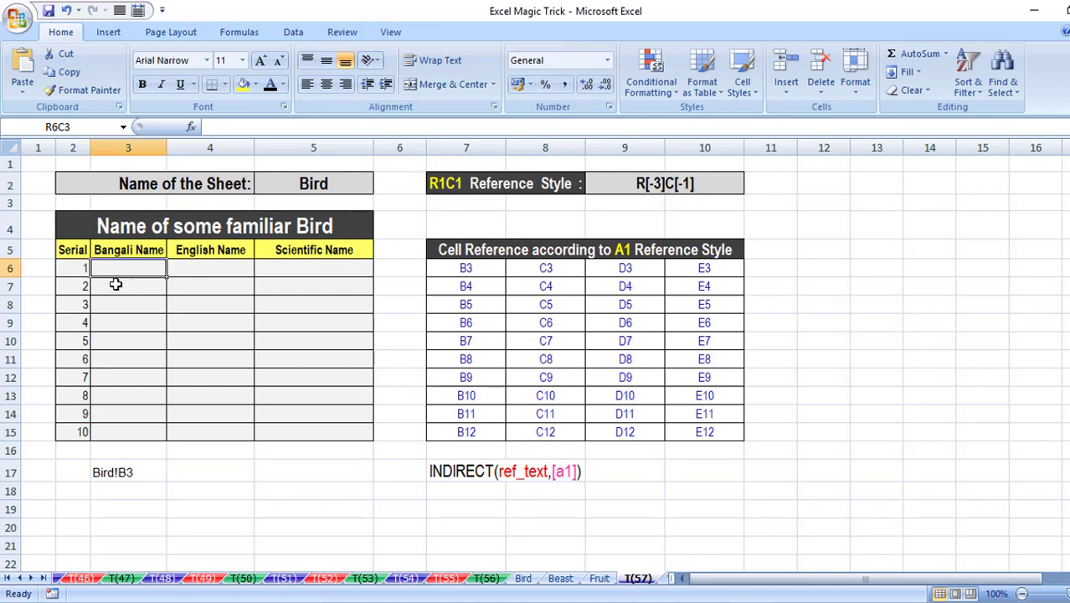
text(=)
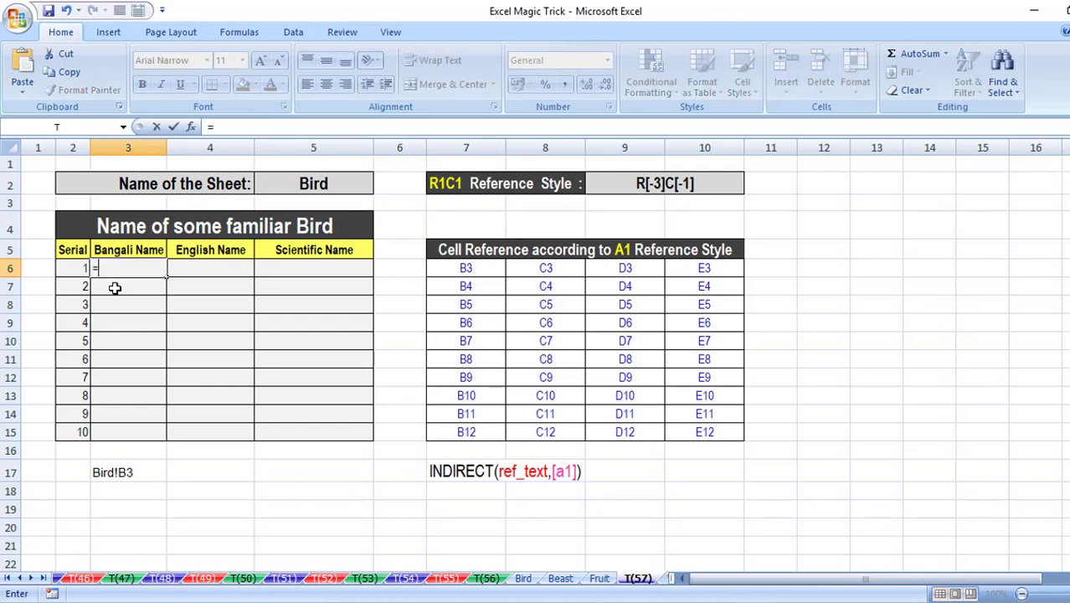
click(523, 578)
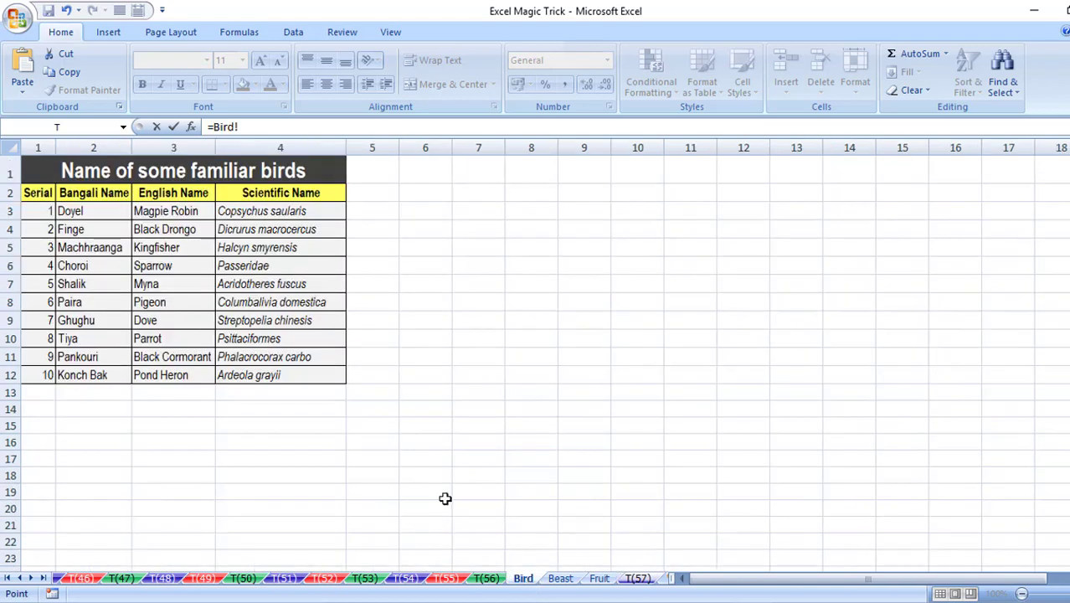
click(98, 212)
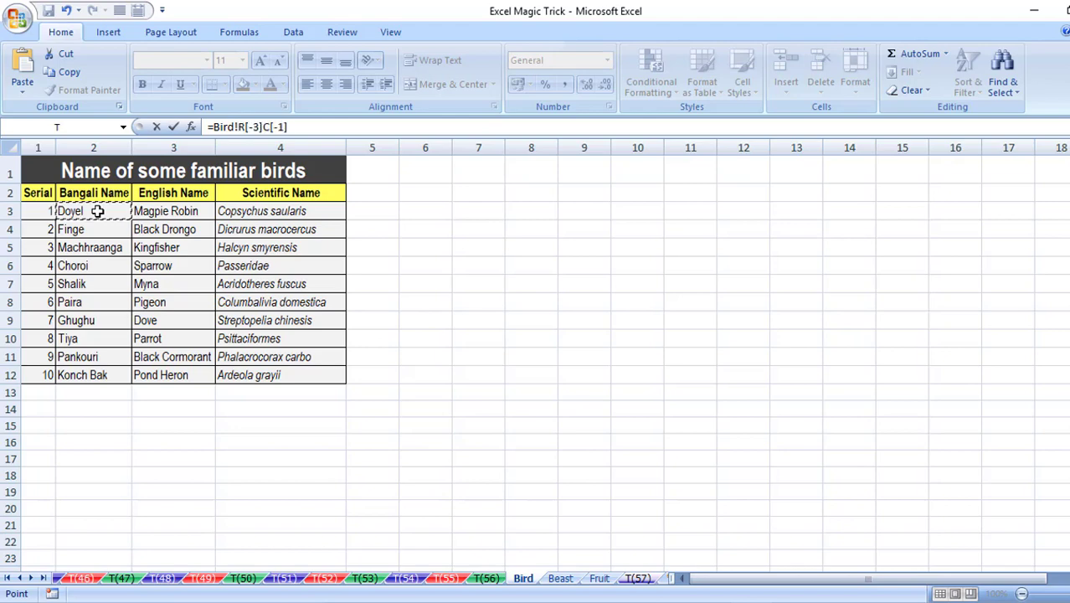
key(Return)
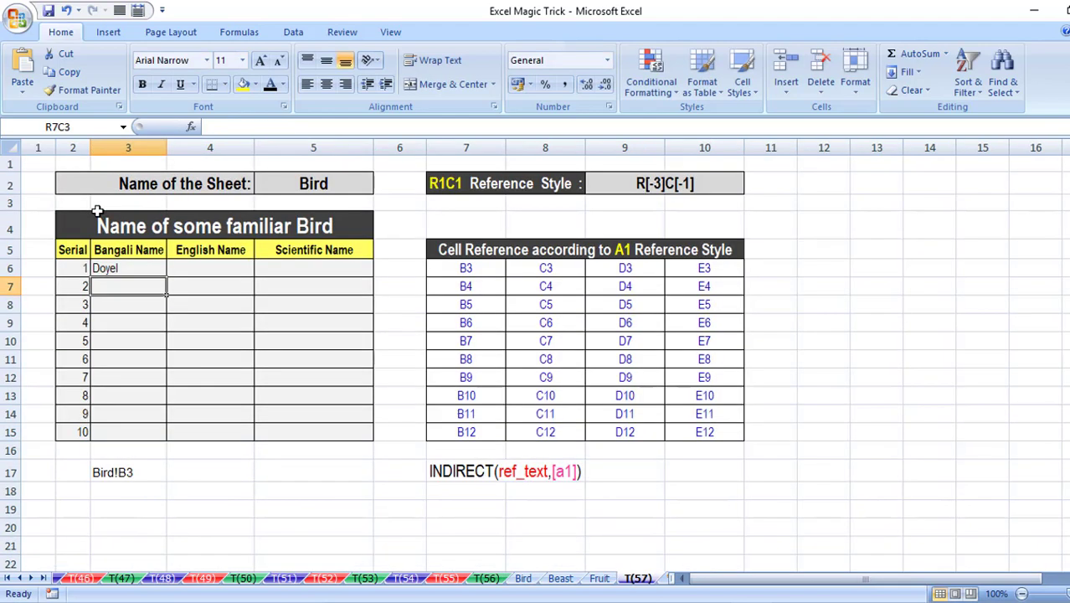
click(131, 268)
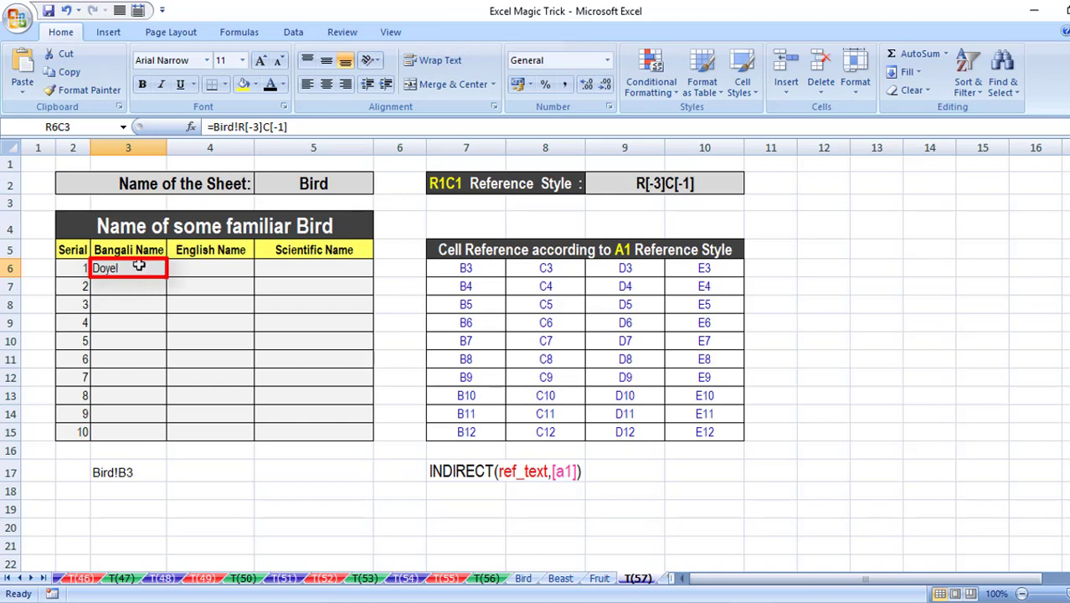
click(523, 579)
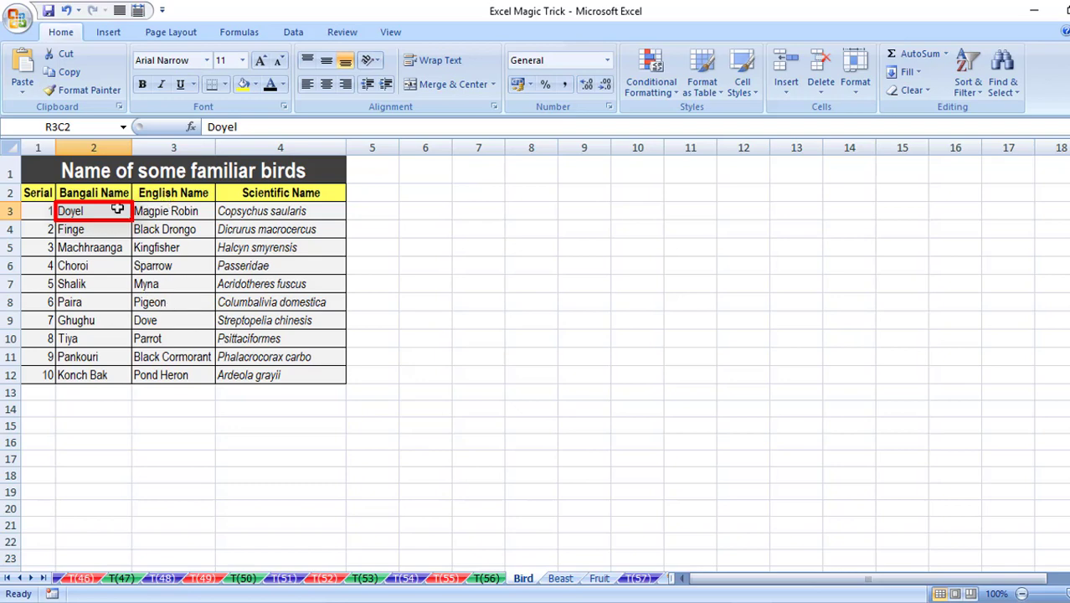
Return to the T(57) lookup sheet, where R6C3 now shows Doyel
click(639, 577)
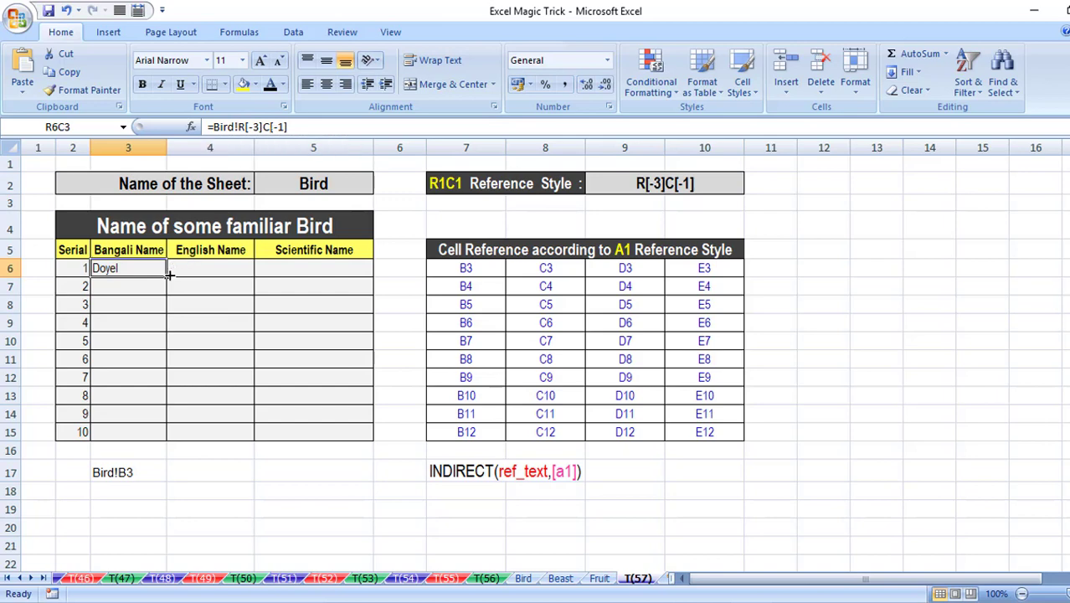
Fill =Bird!R[-3]C[-1] from R6C3 through R15C5 and spot-check several cells' formulas
drag(166, 277, 345, 435)
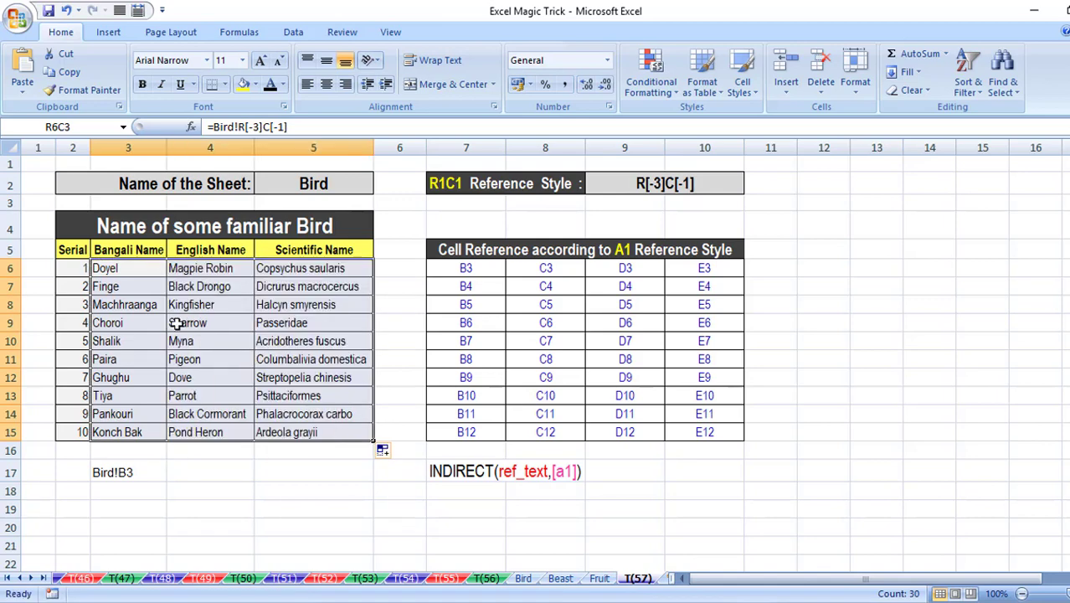
click(134, 269)
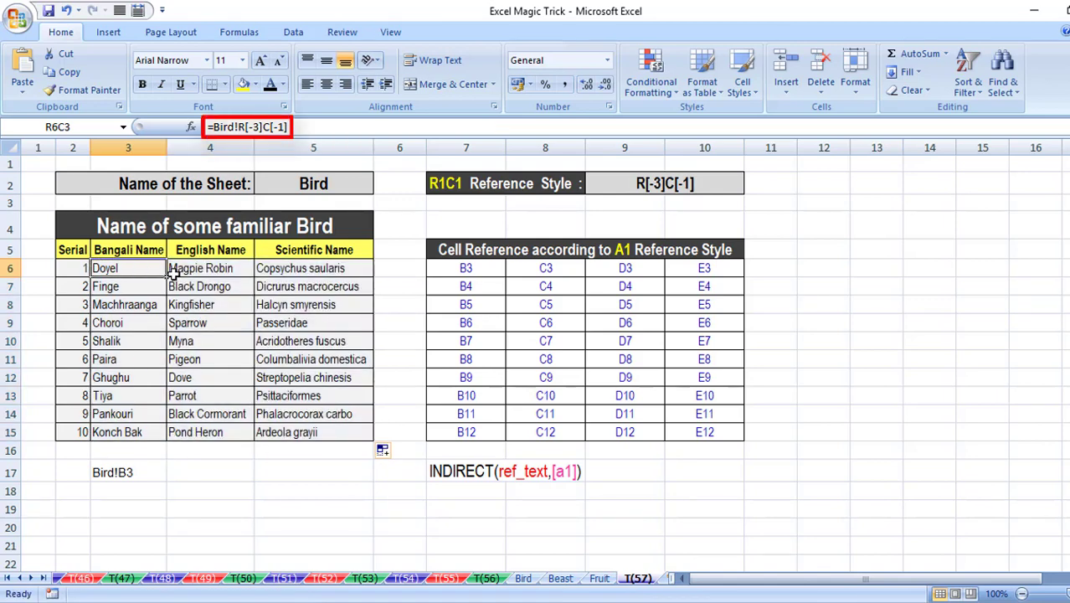
click(174, 270)
click(285, 282)
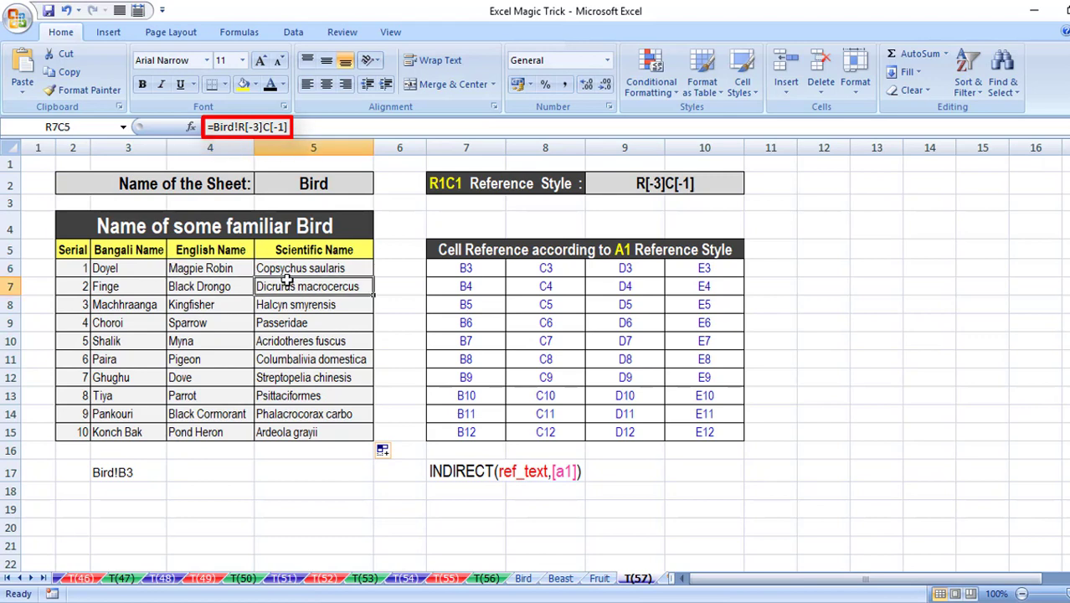
click(323, 433)
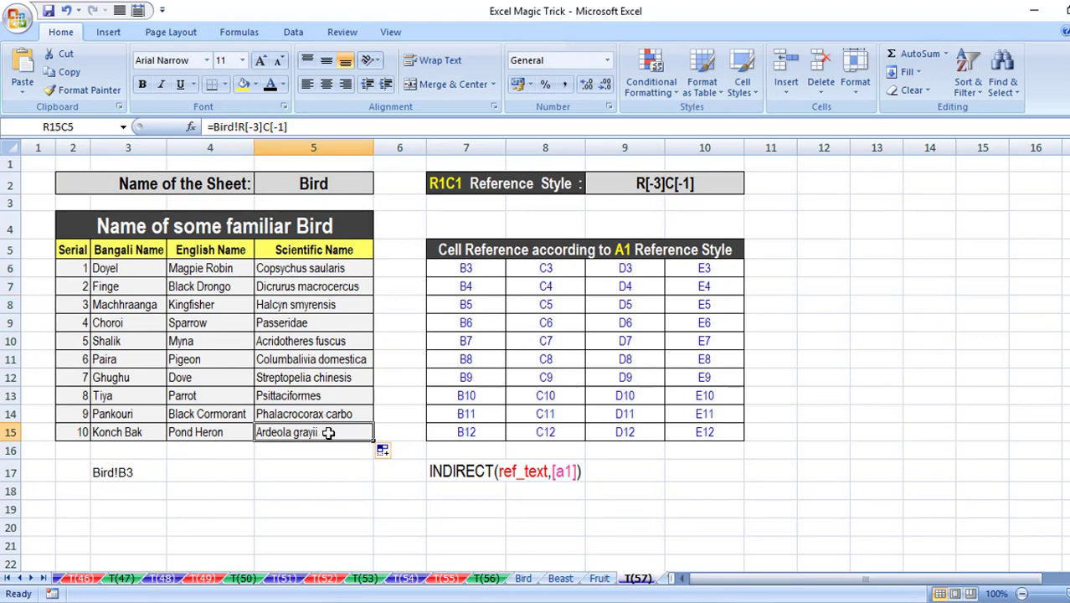
click(323, 414)
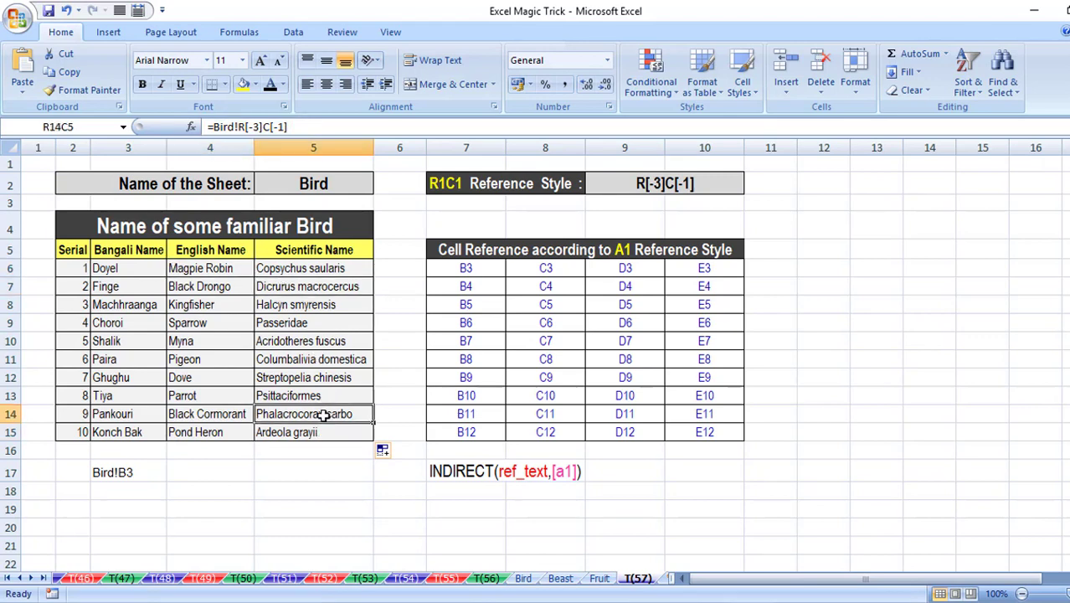
click(310, 395)
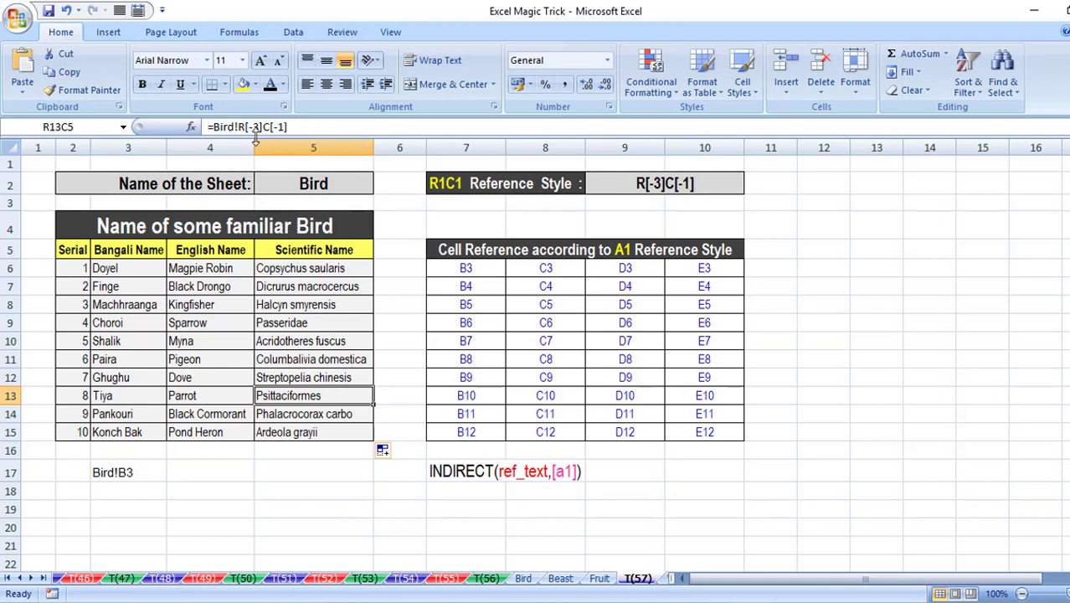
click(283, 304)
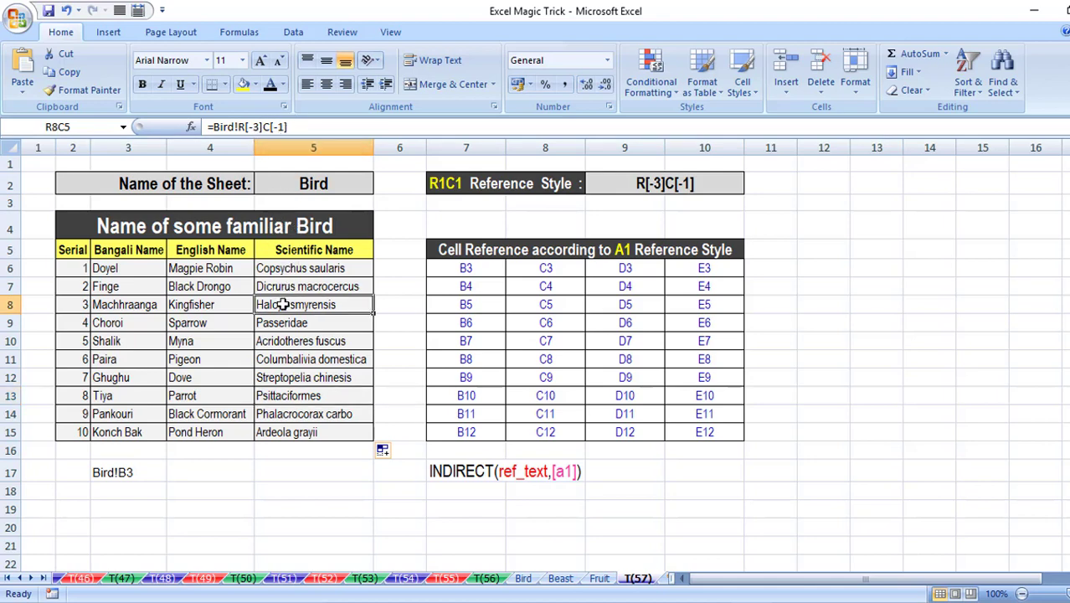
click(117, 268)
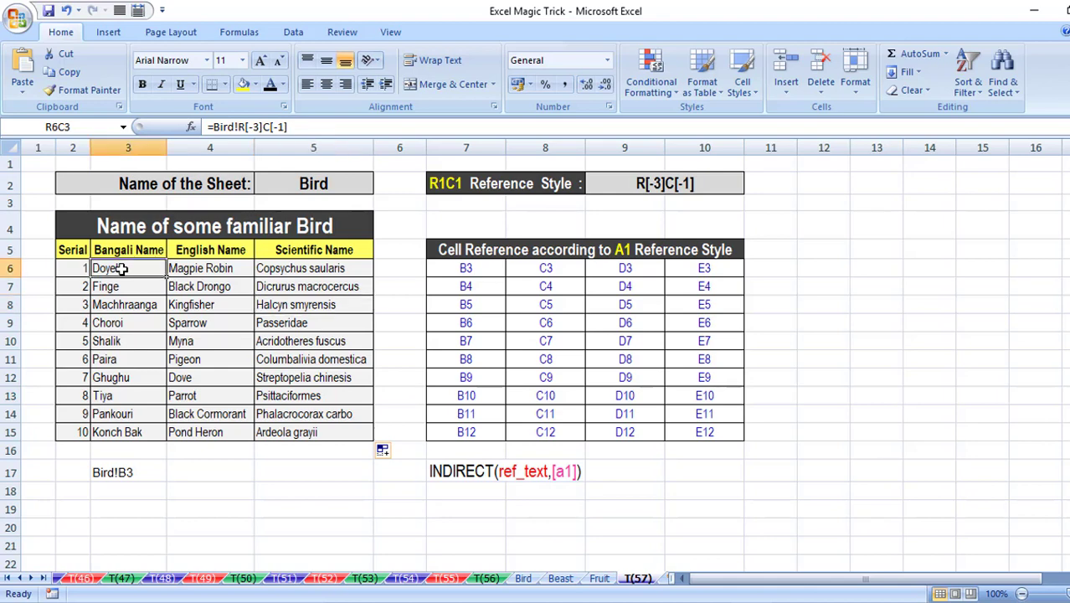
Copy the reference text Bird!R[-3]C[-1] from R6C3 into R17C4 as plain text
double_click(134, 268)
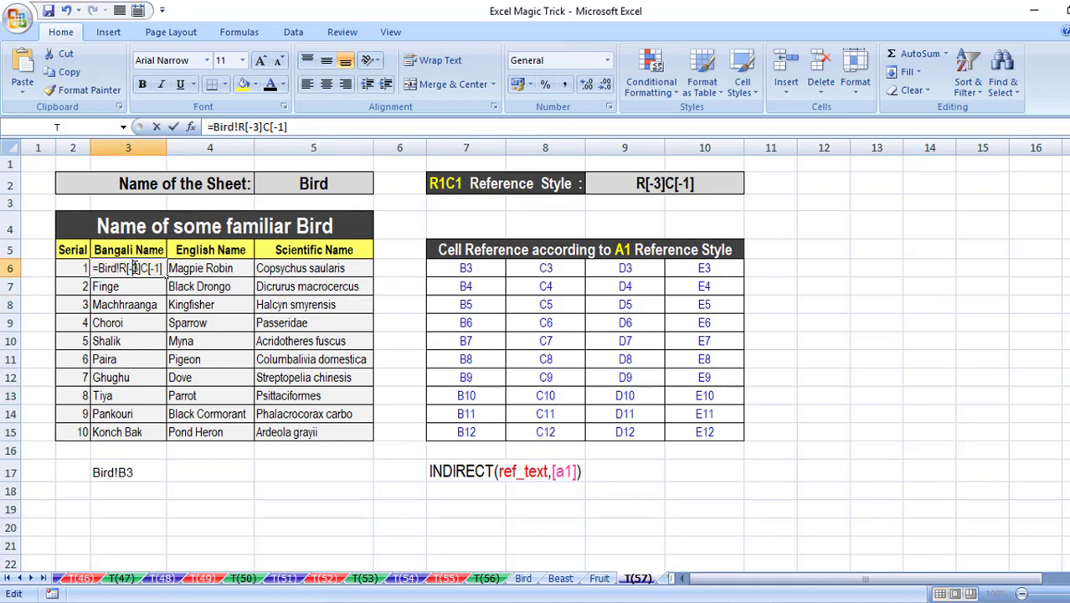
drag(97, 268, 170, 268)
key(Escape)
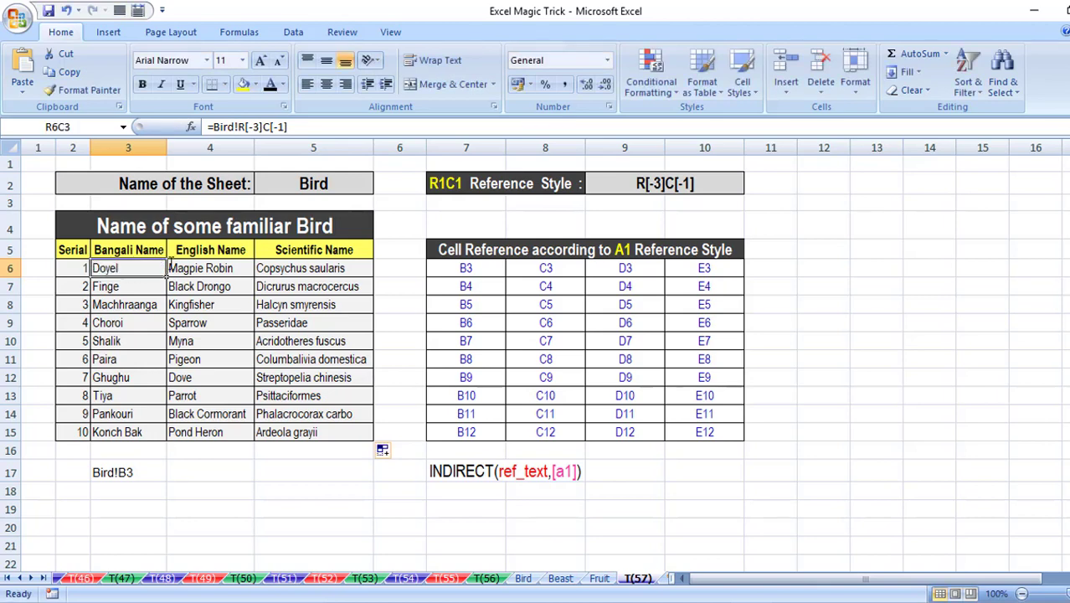
double_click(217, 472)
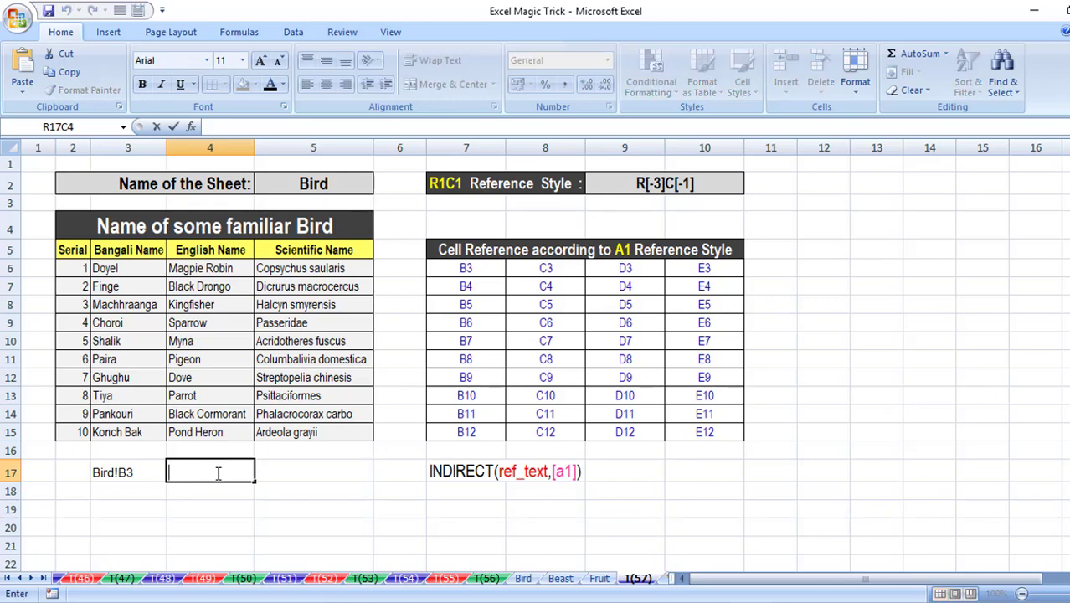
key(ctrl+v)
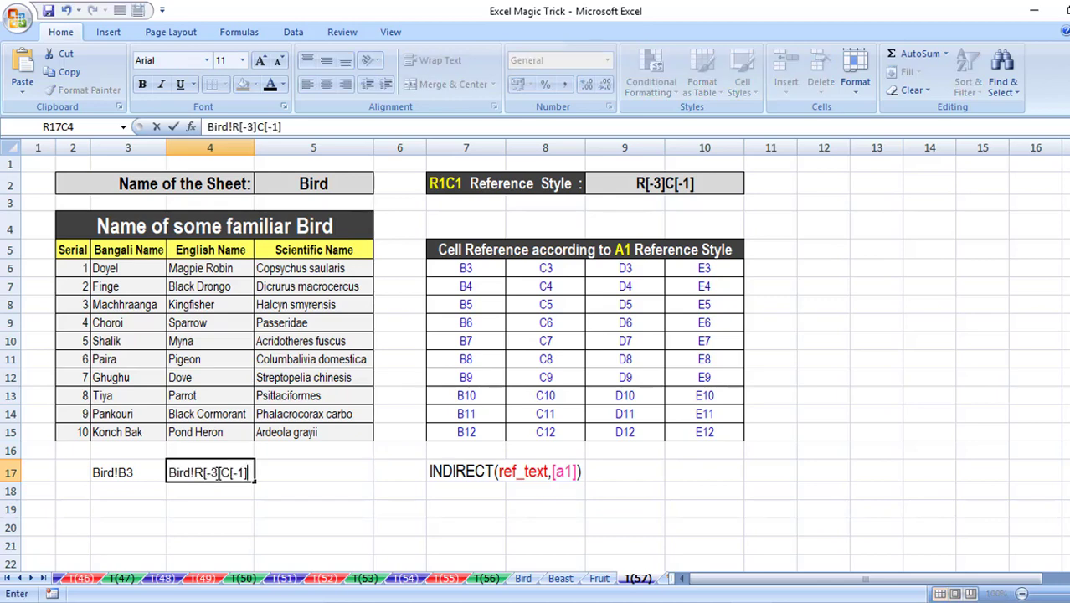
key(Return)
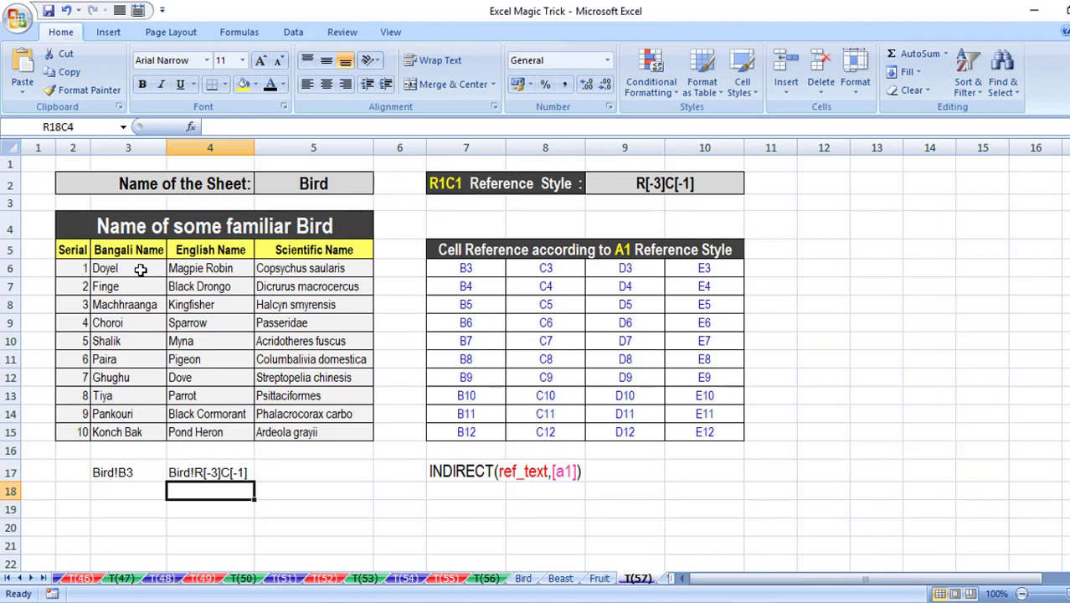
Clear all names from the table range R6C3:R15C5
drag(141, 269, 311, 434)
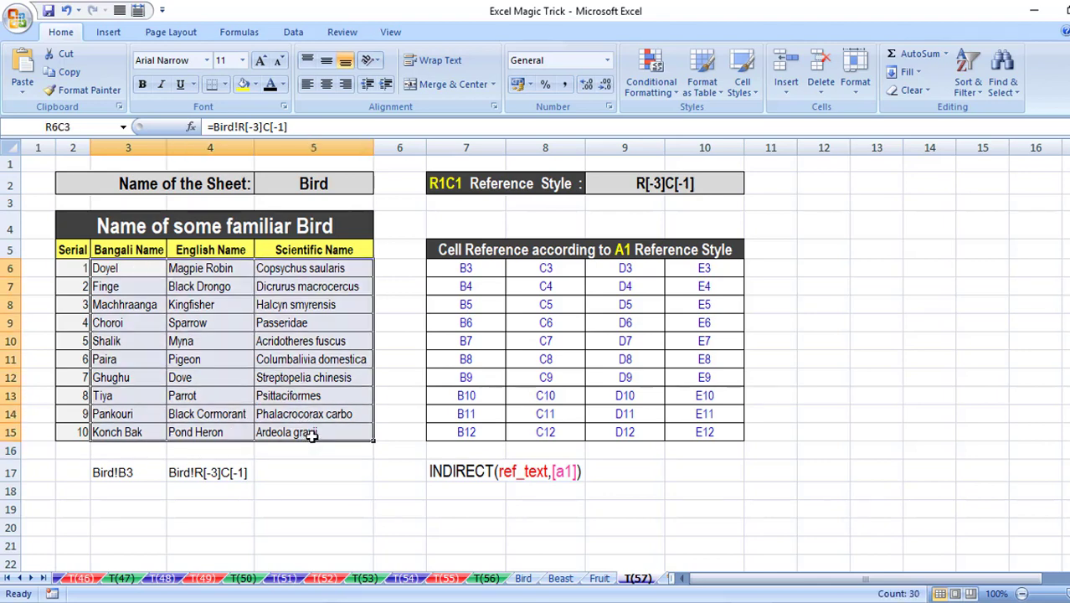
key(Delete)
click(139, 267)
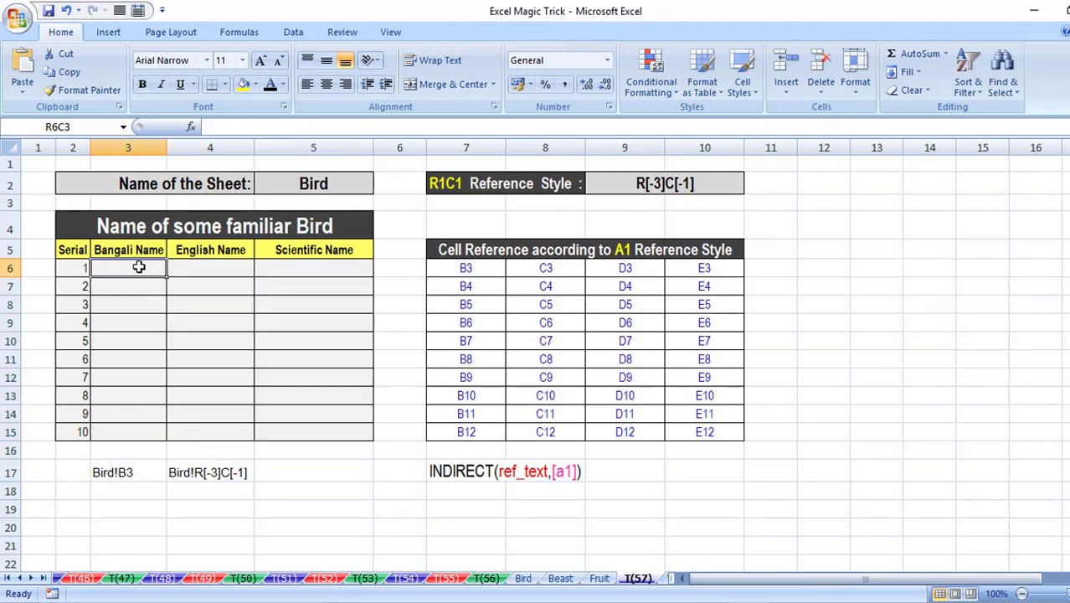
Uncheck 'R1C1 reference style' in Excel Options > Formulas and apply it
click(18, 19)
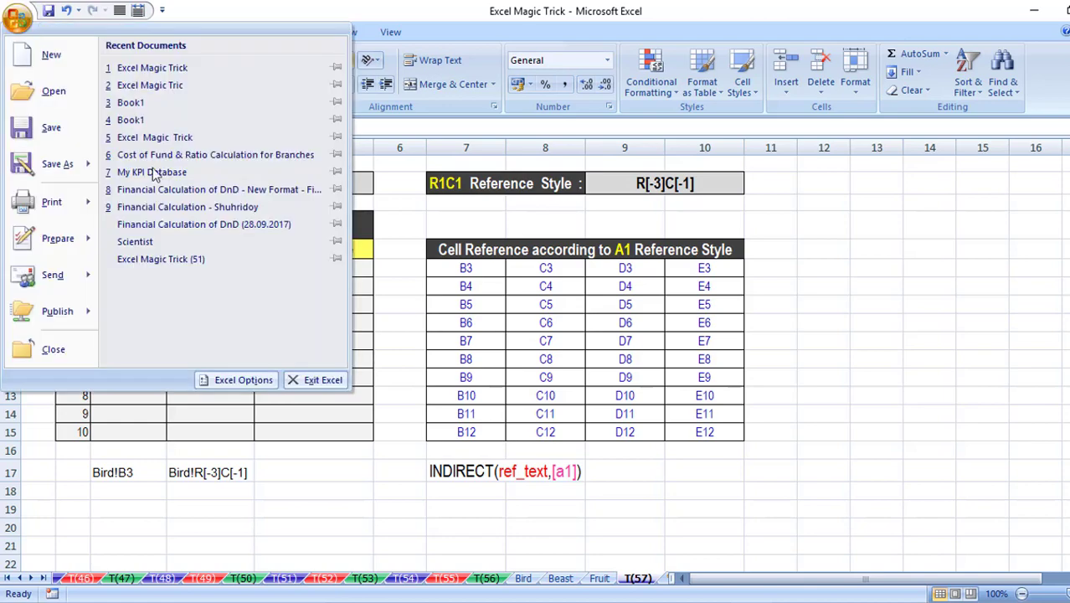
click(240, 382)
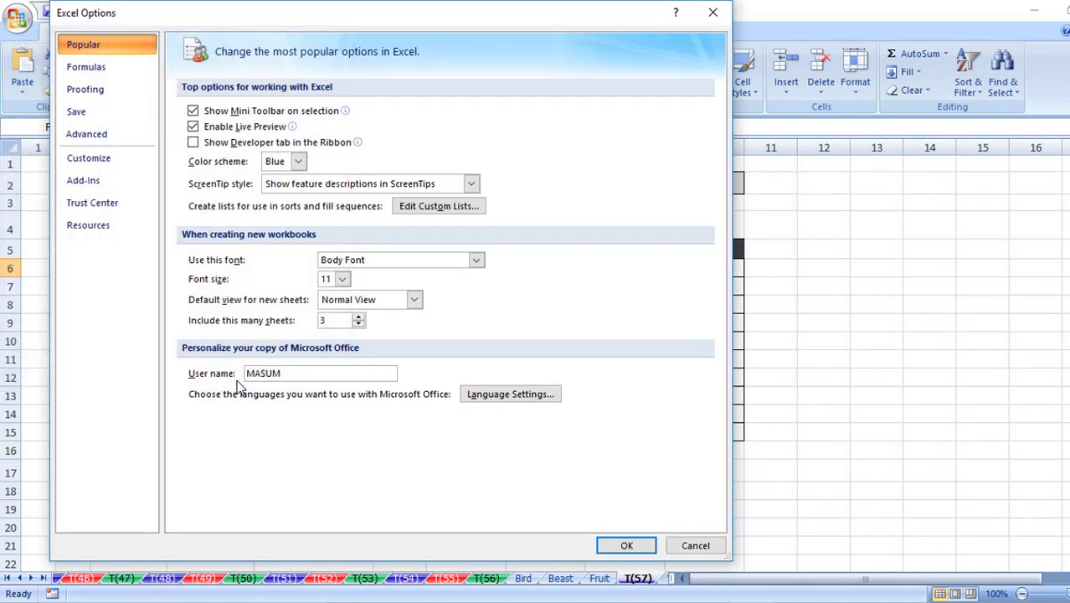
click(107, 73)
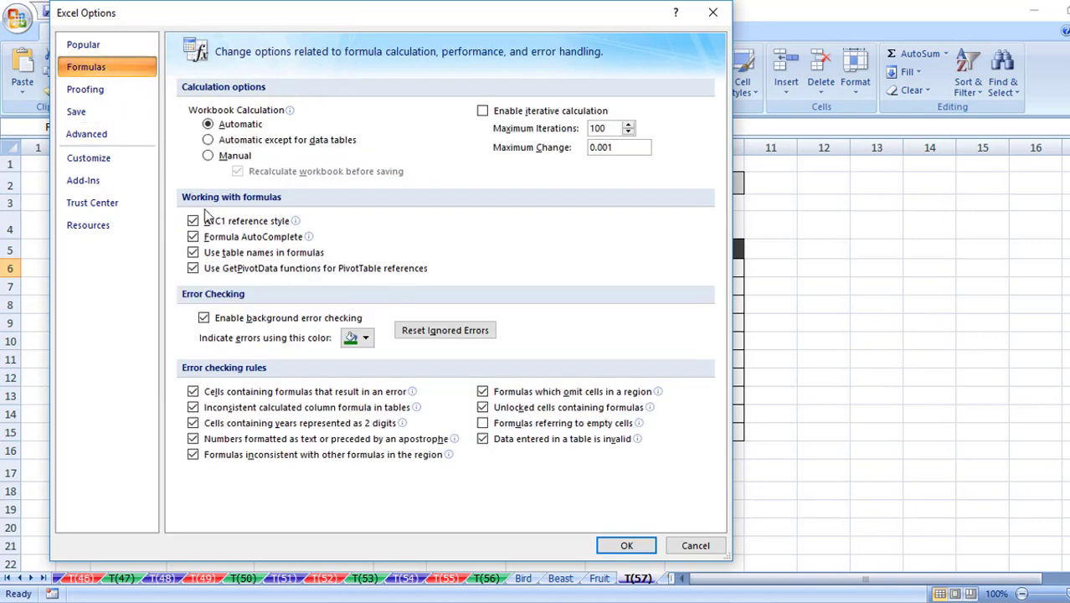
click(221, 222)
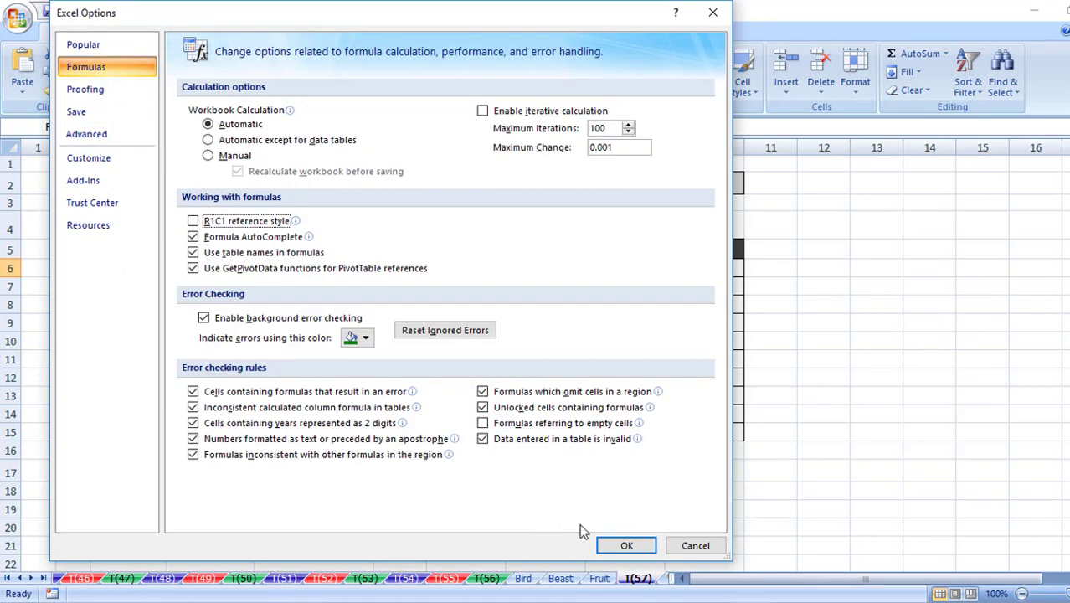
click(624, 546)
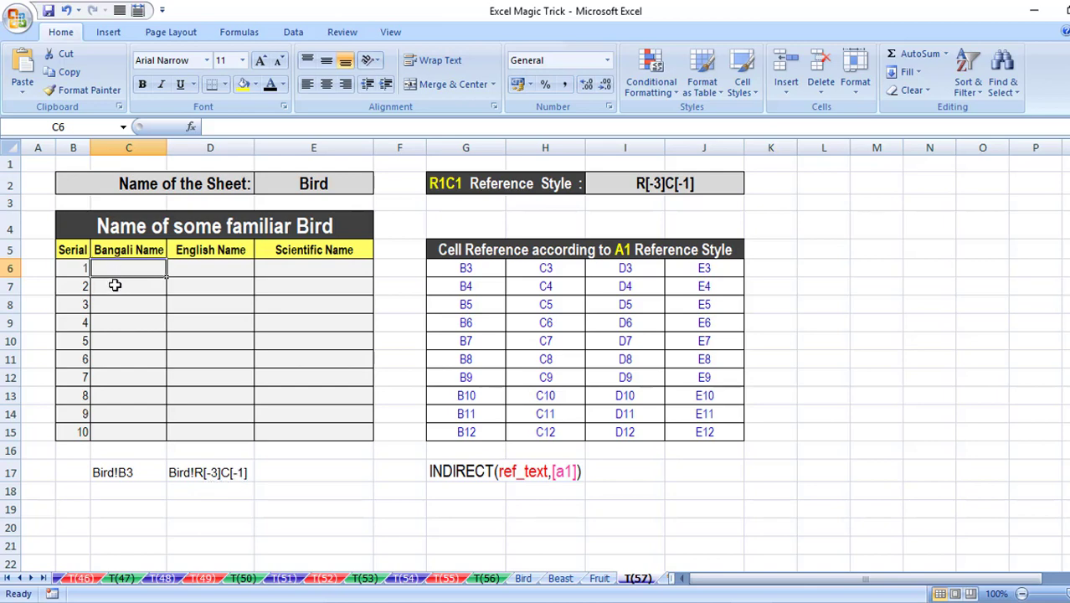
Enter =INDIRECT($E$2&"!"&$I$2,RC1) in C6 so it returns Doyel
text(=)
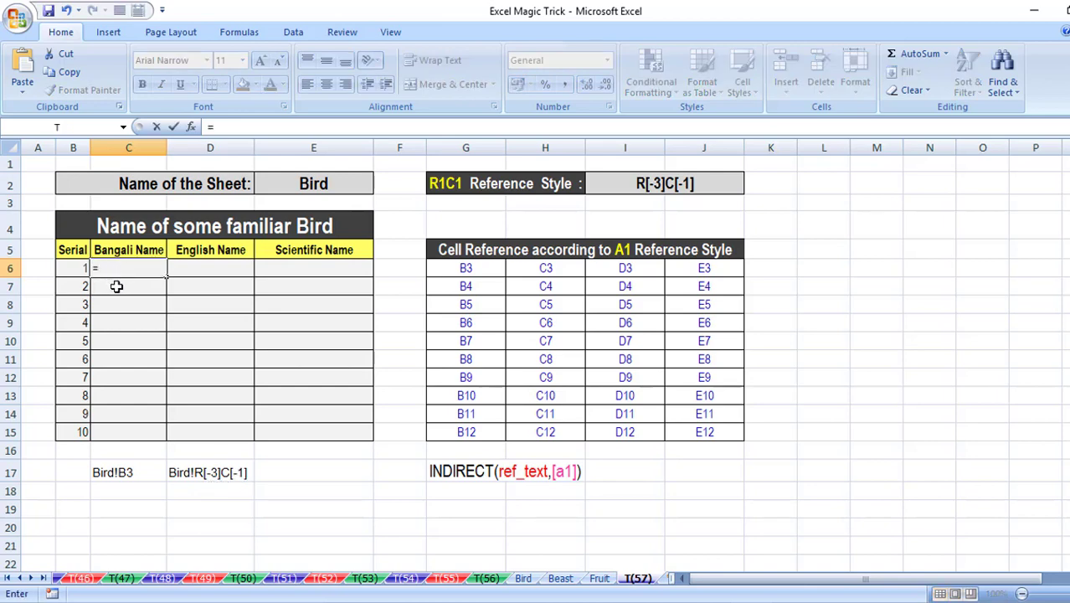
text(indi)
key(Tab)
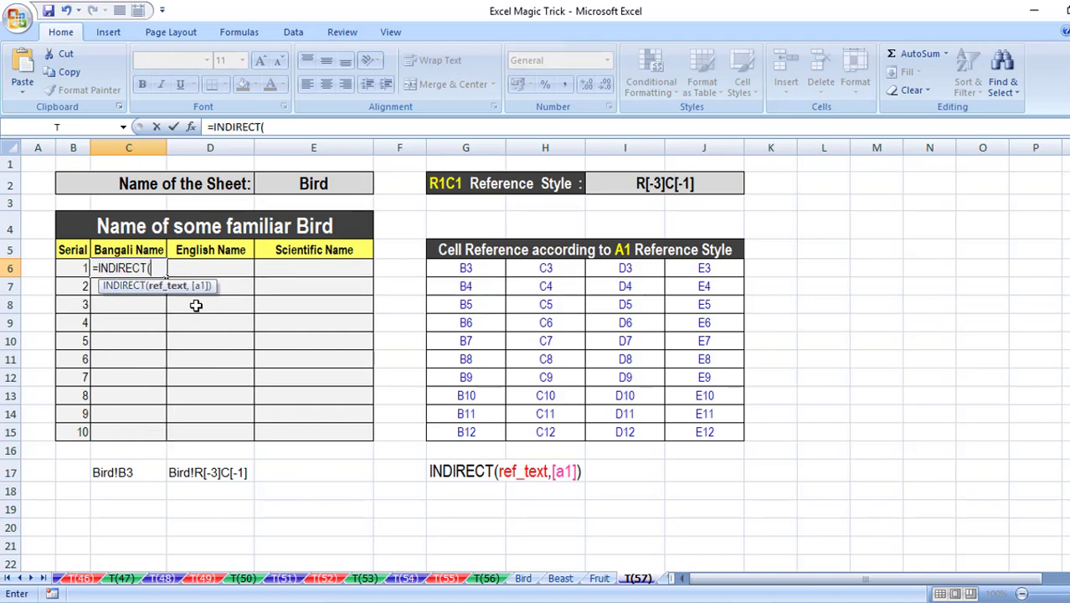
click(308, 184)
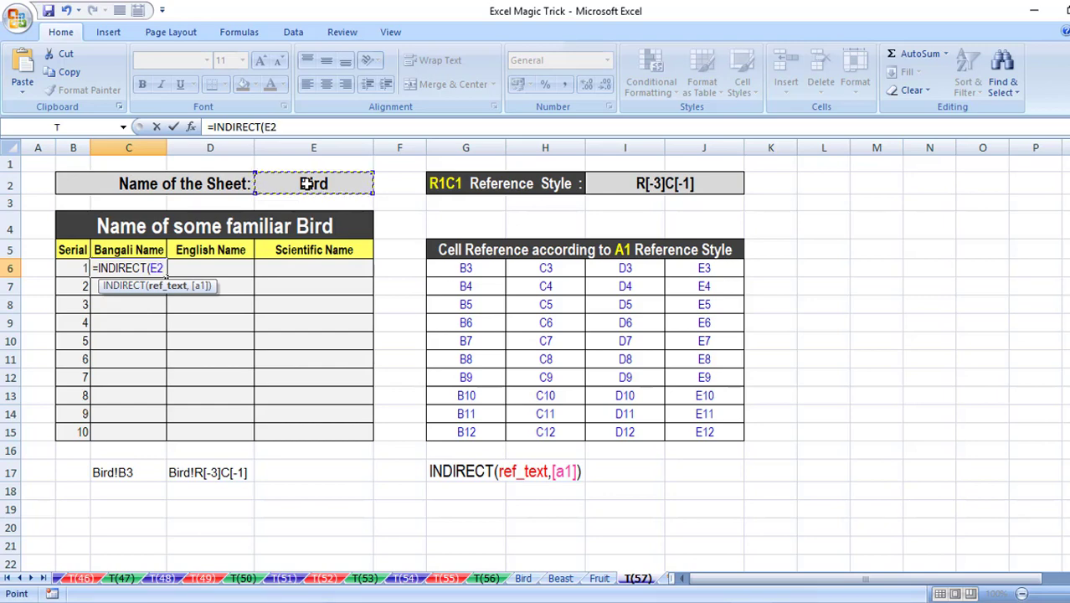
key(F4)
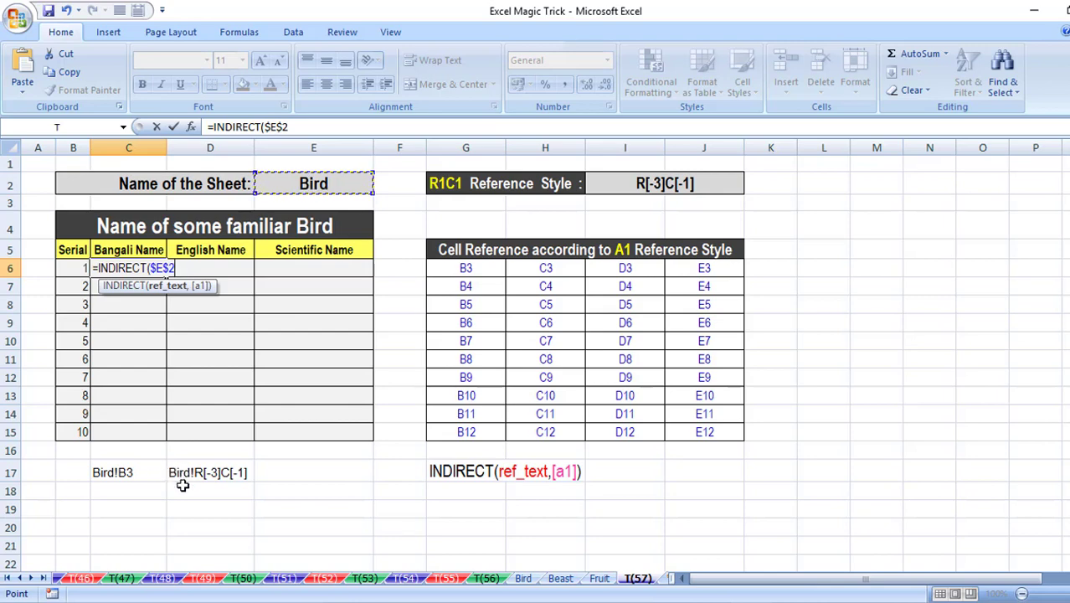
text(&)
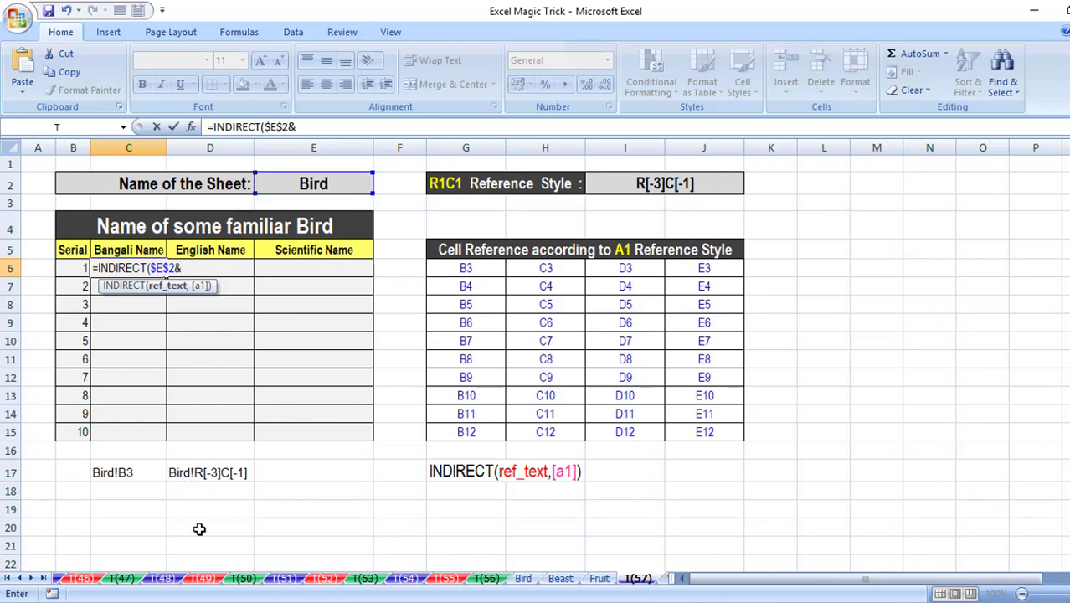
text("!"&)
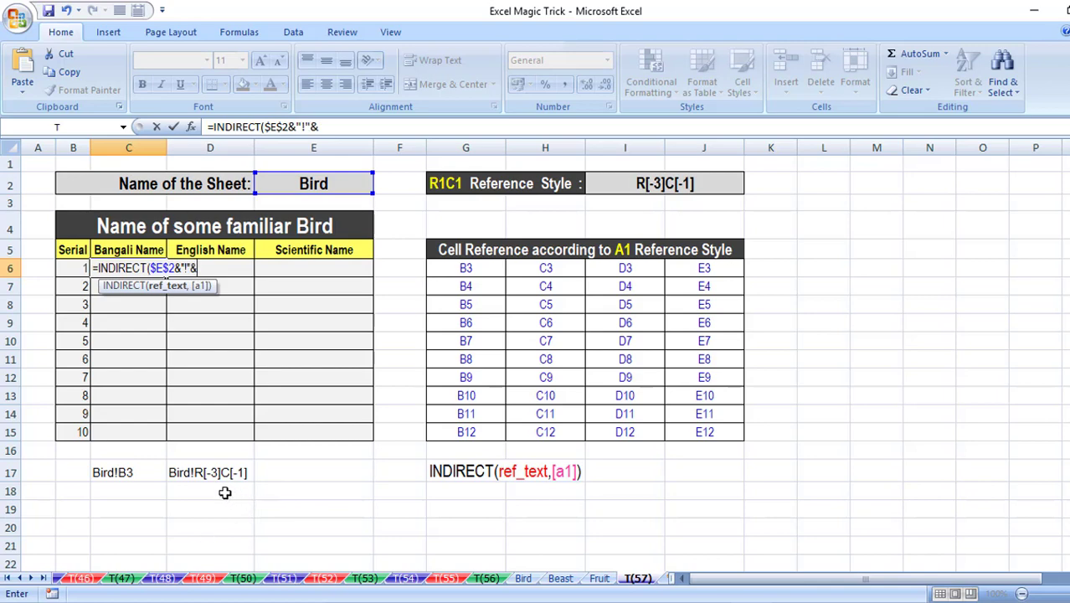
click(671, 183)
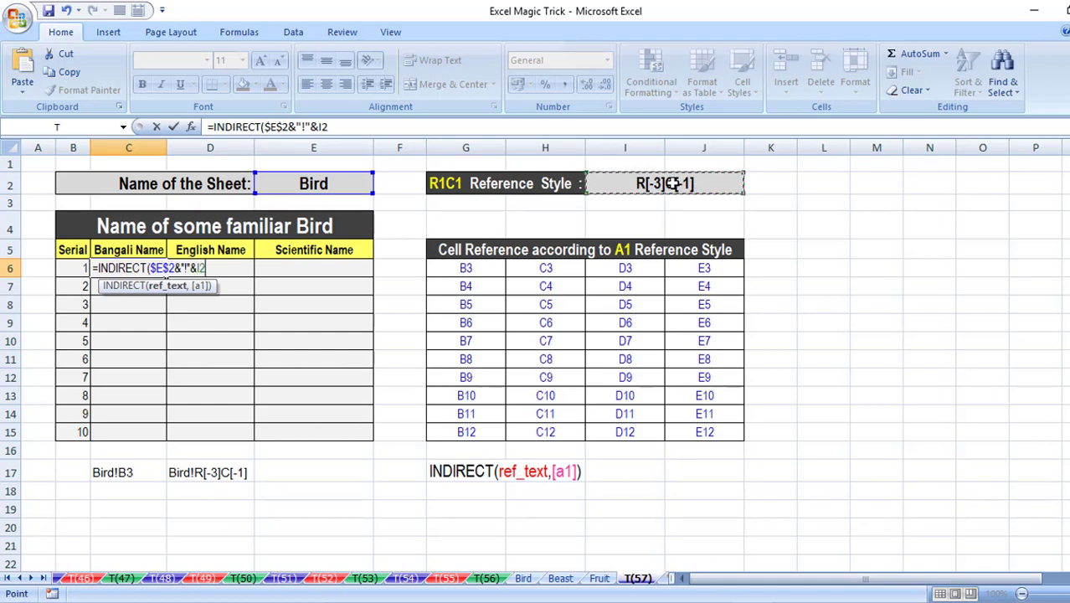
key(F4)
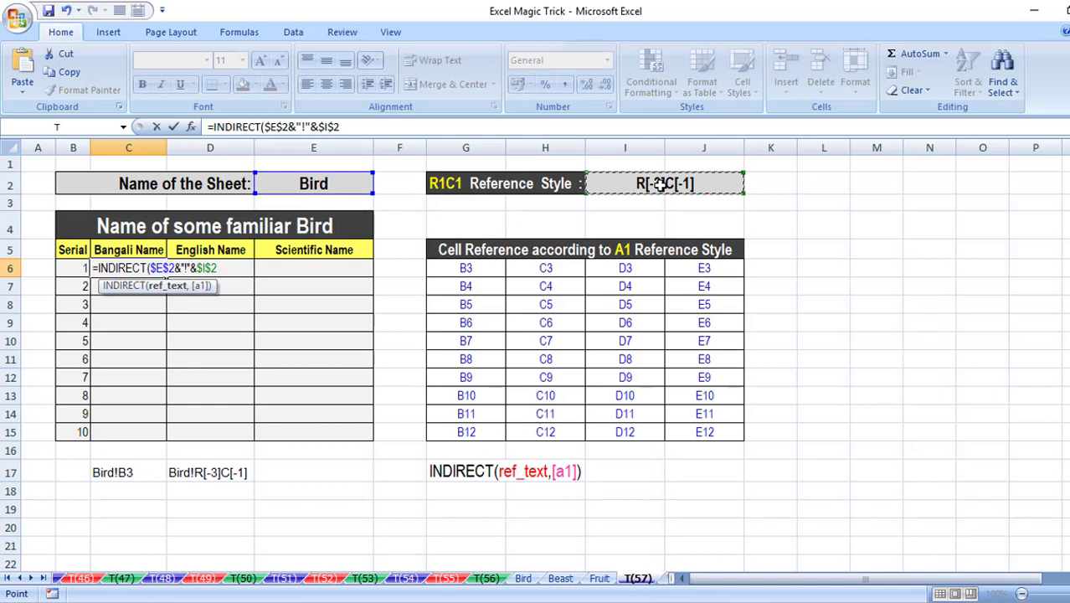
text(,)
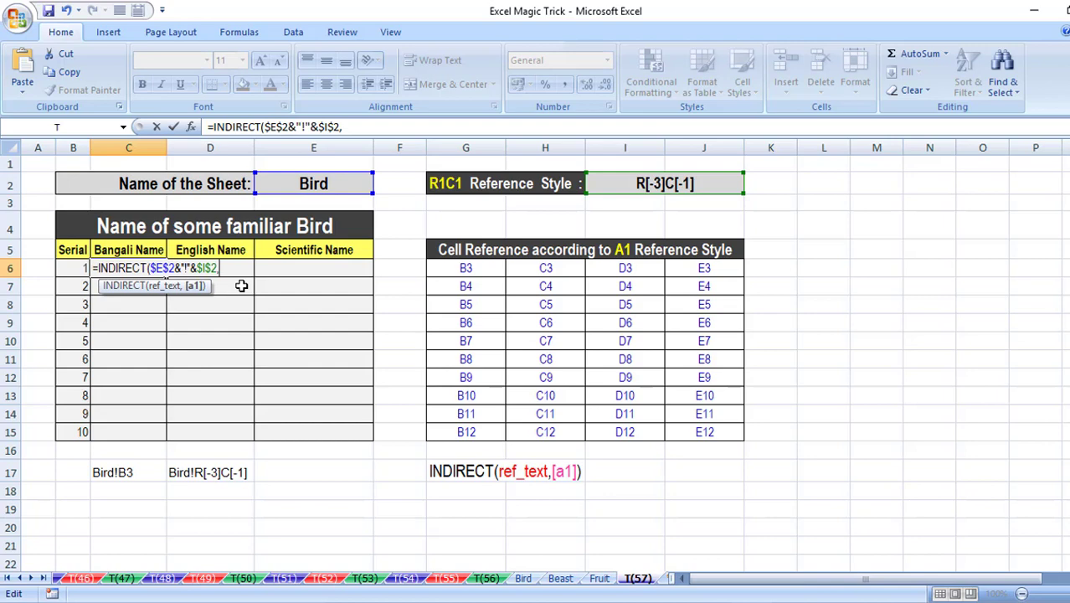
text(R)
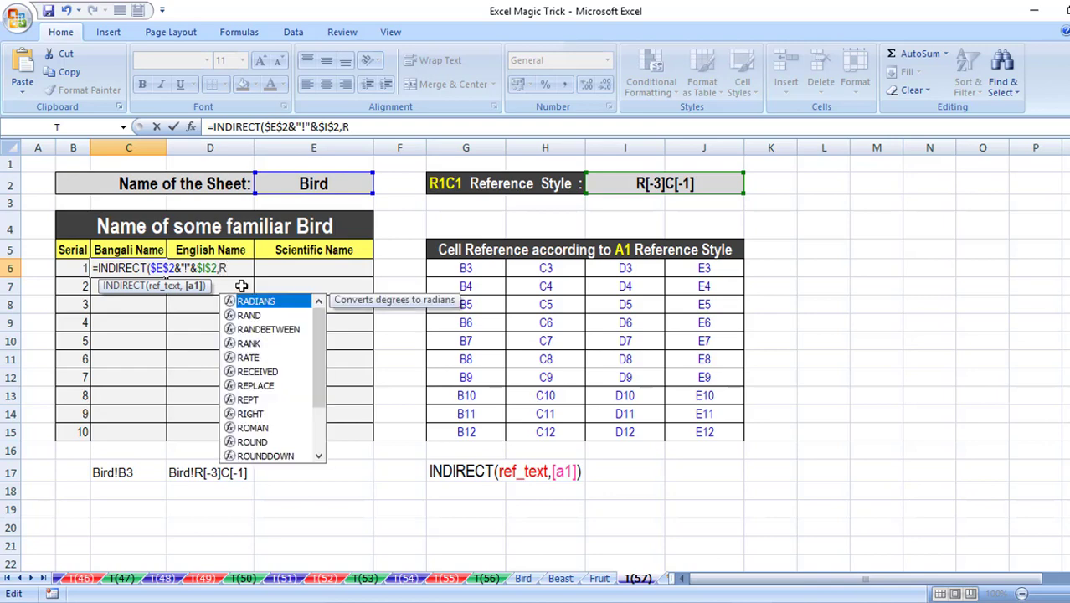
text(C1)
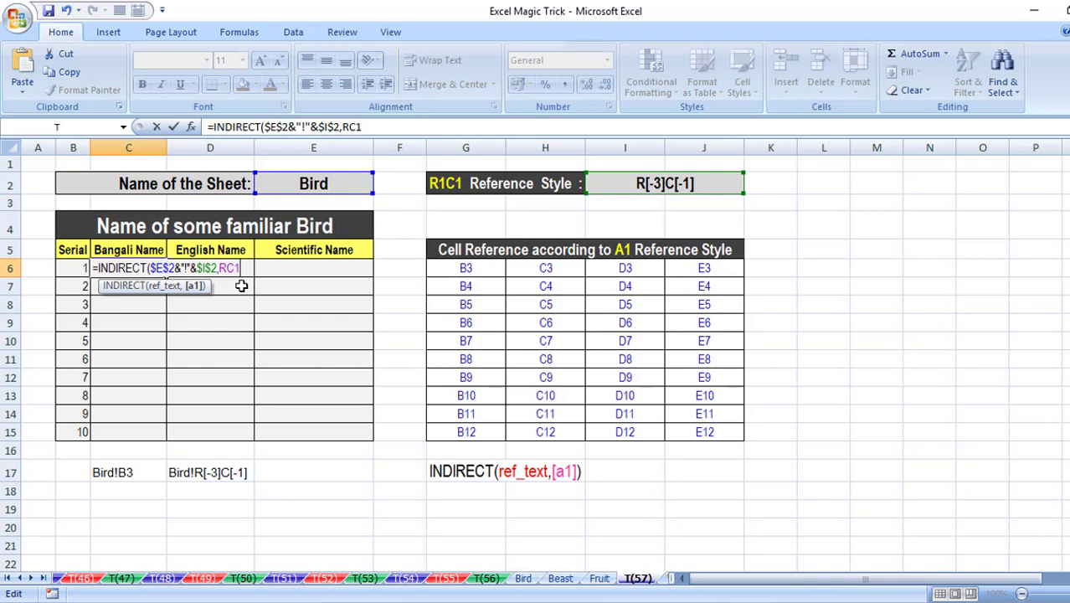
text())
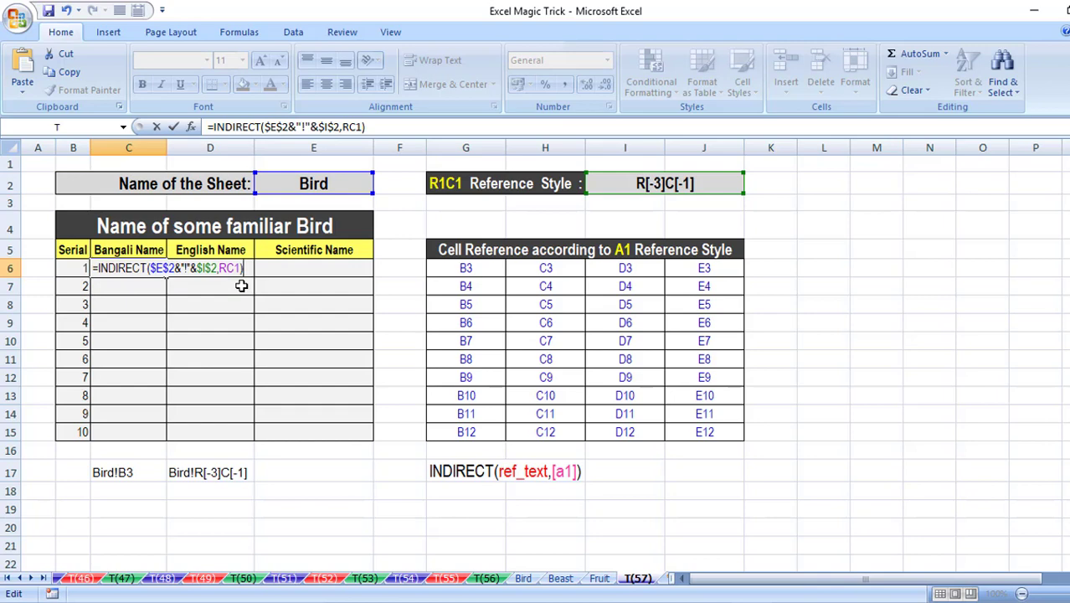
key(Return)
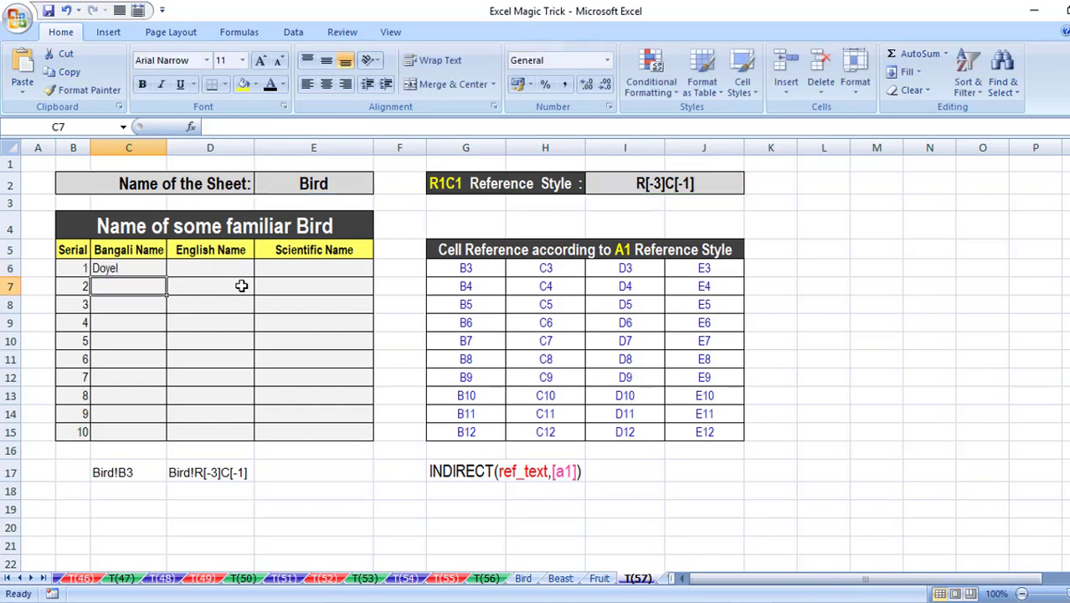
Copy C6's INDIRECT formula down to row 15 and across through column E
click(145, 265)
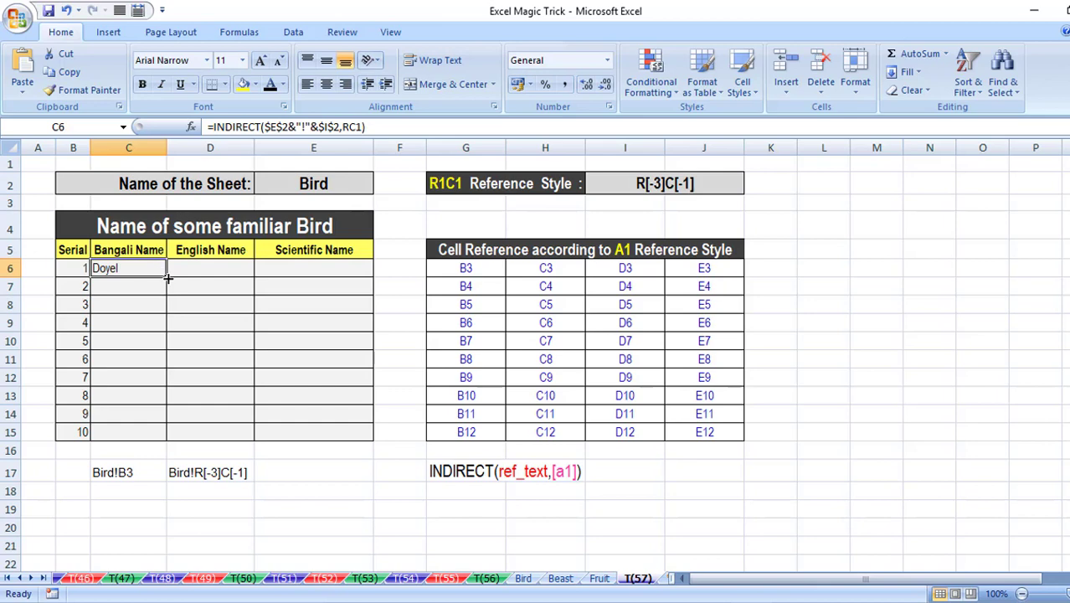
drag(167, 278, 175, 444)
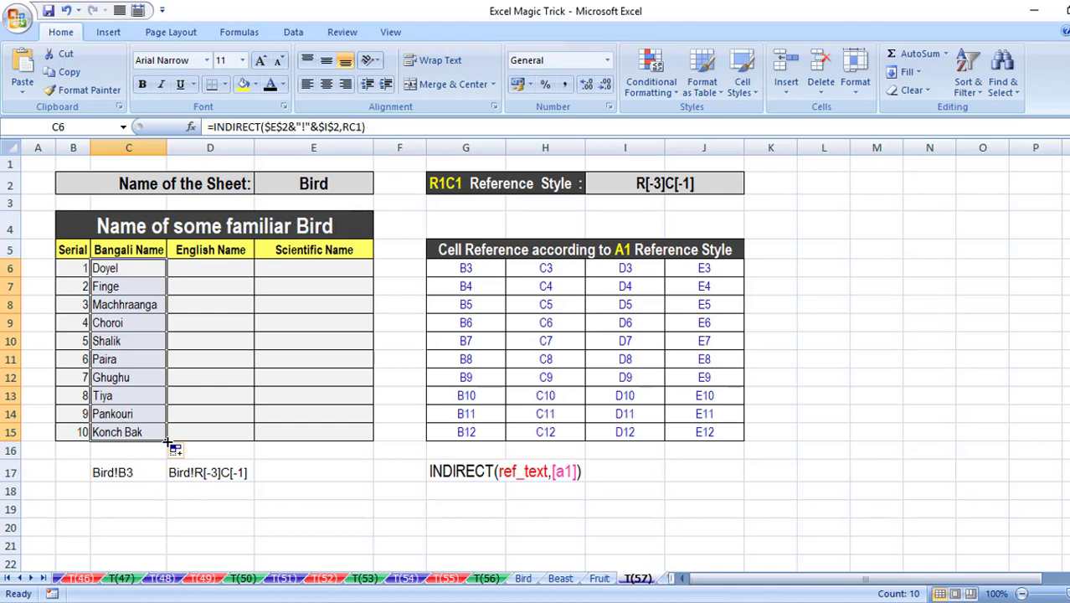
drag(167, 442, 342, 440)
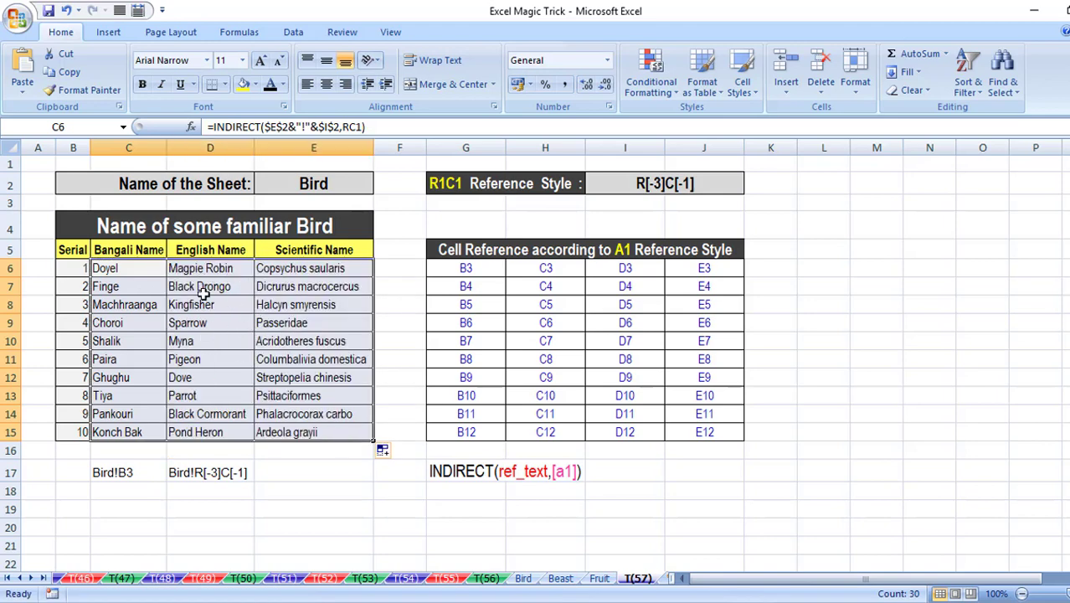
Switch E2's dropdown to Beast, then to Fruit, to list the fruit names
click(347, 182)
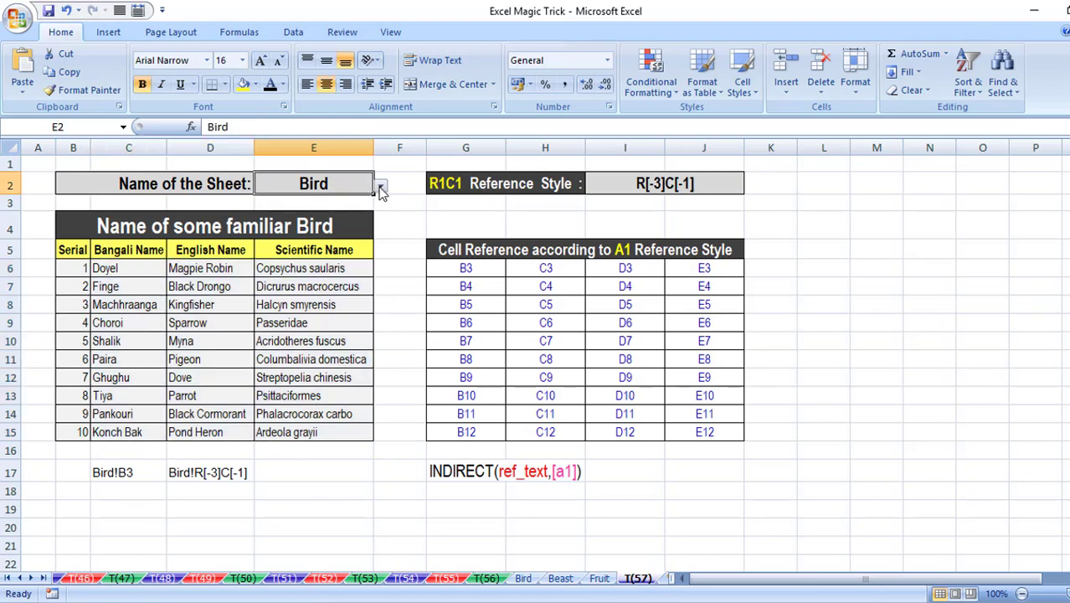
click(380, 189)
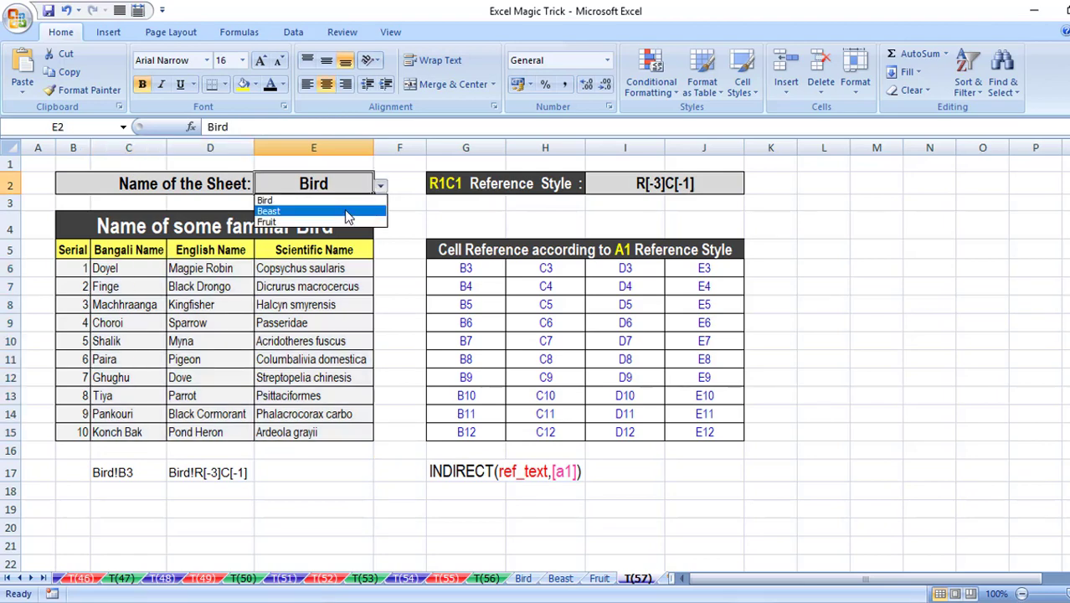
click(348, 211)
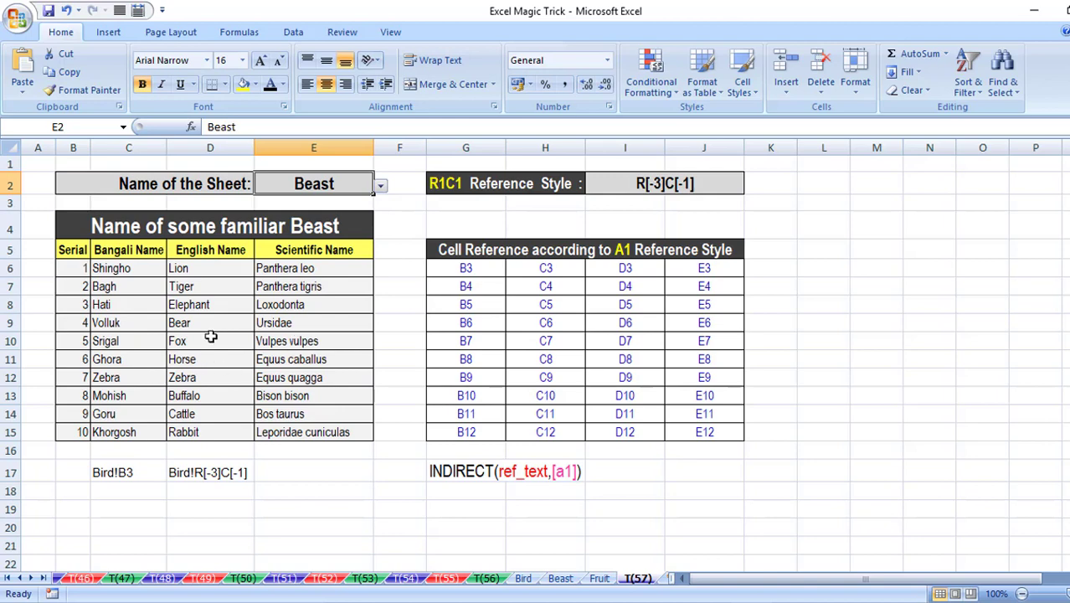
click(380, 185)
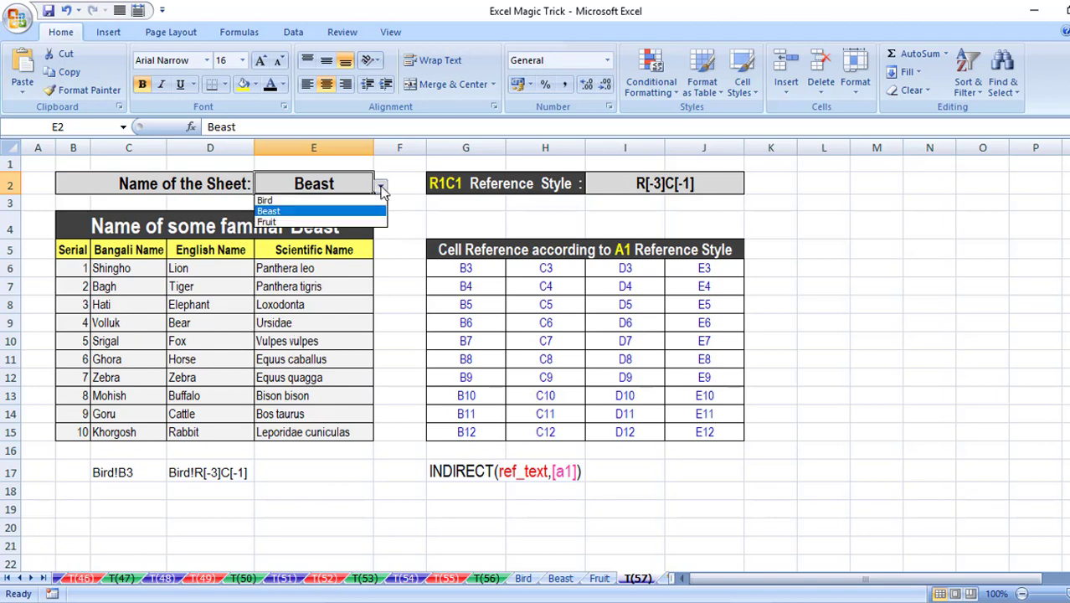
click(347, 221)
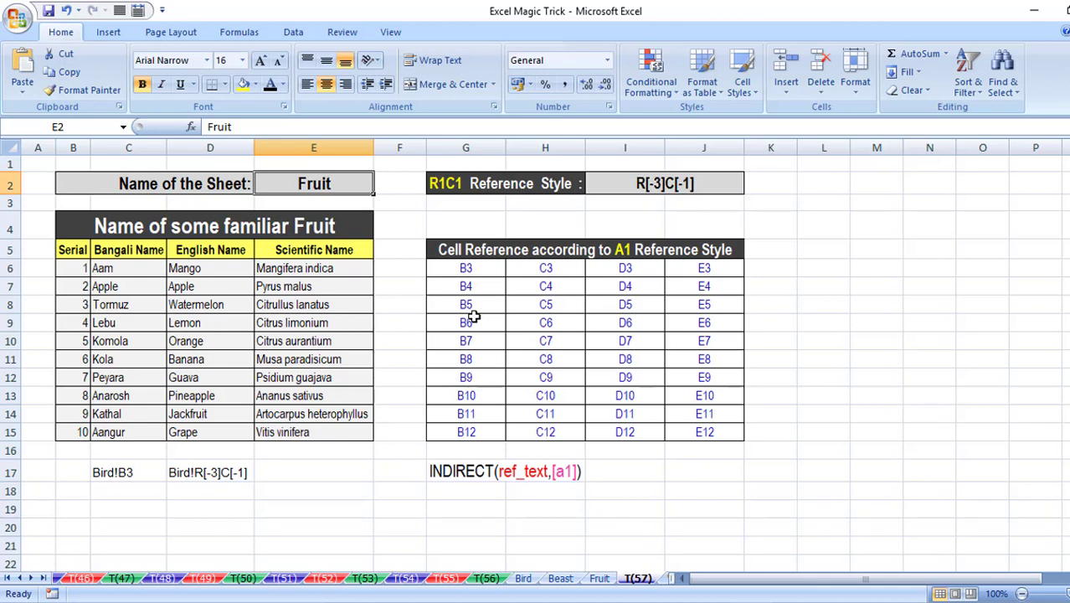
click(625, 189)
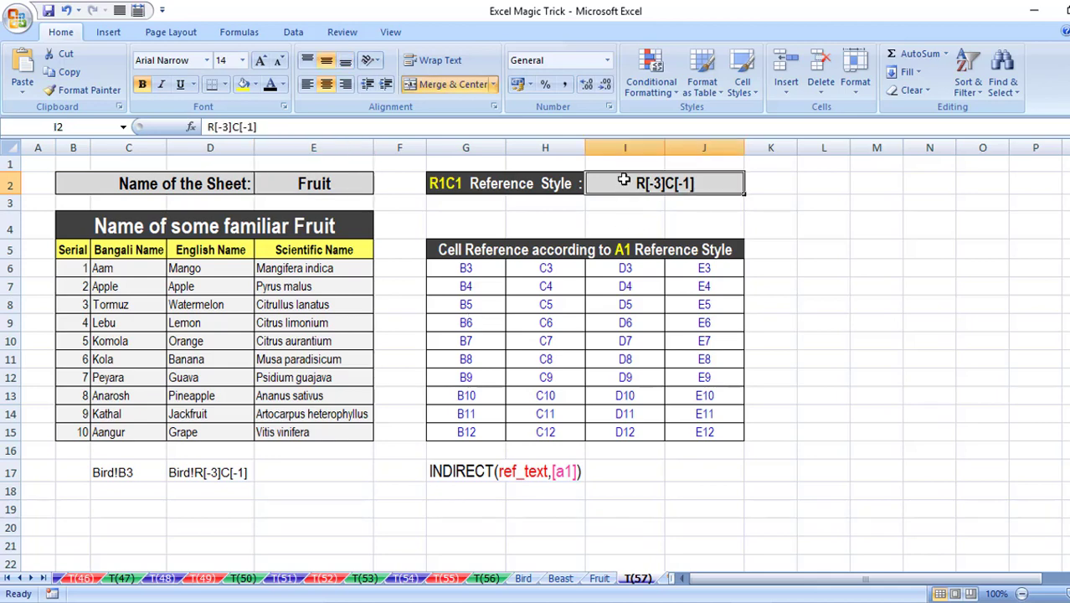